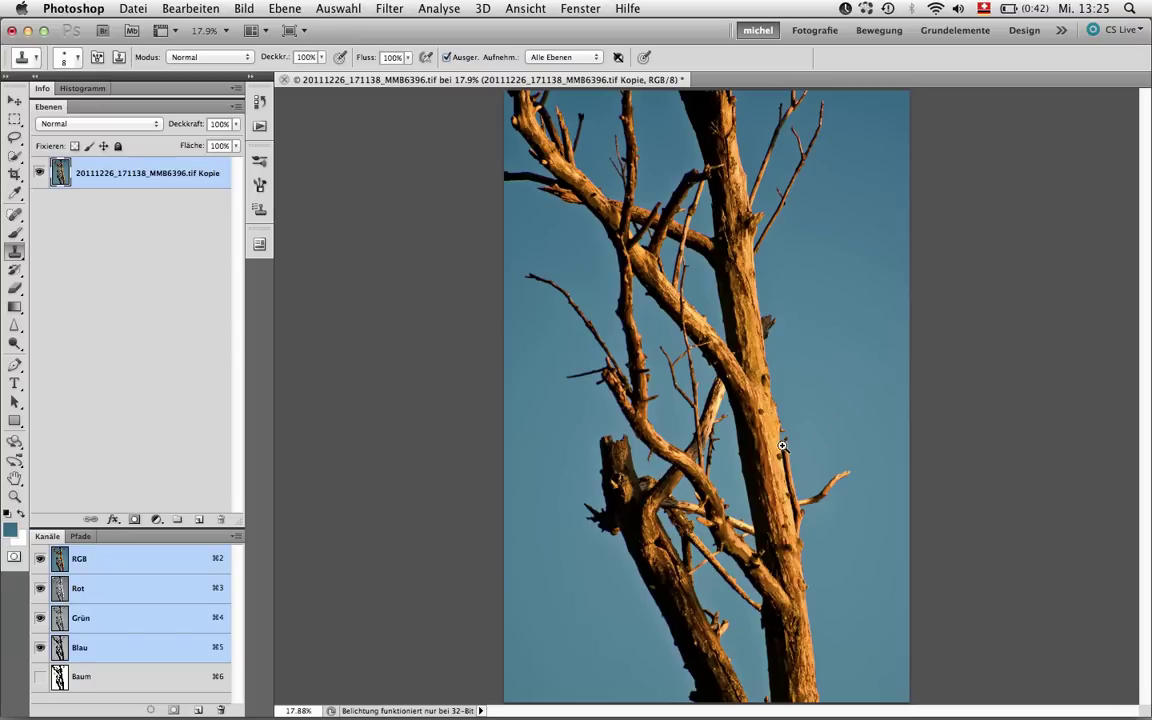
Zoom to about 465% on a branch edge against the sky and switch to the Eyedropper
drag(792, 447, 977, 411)
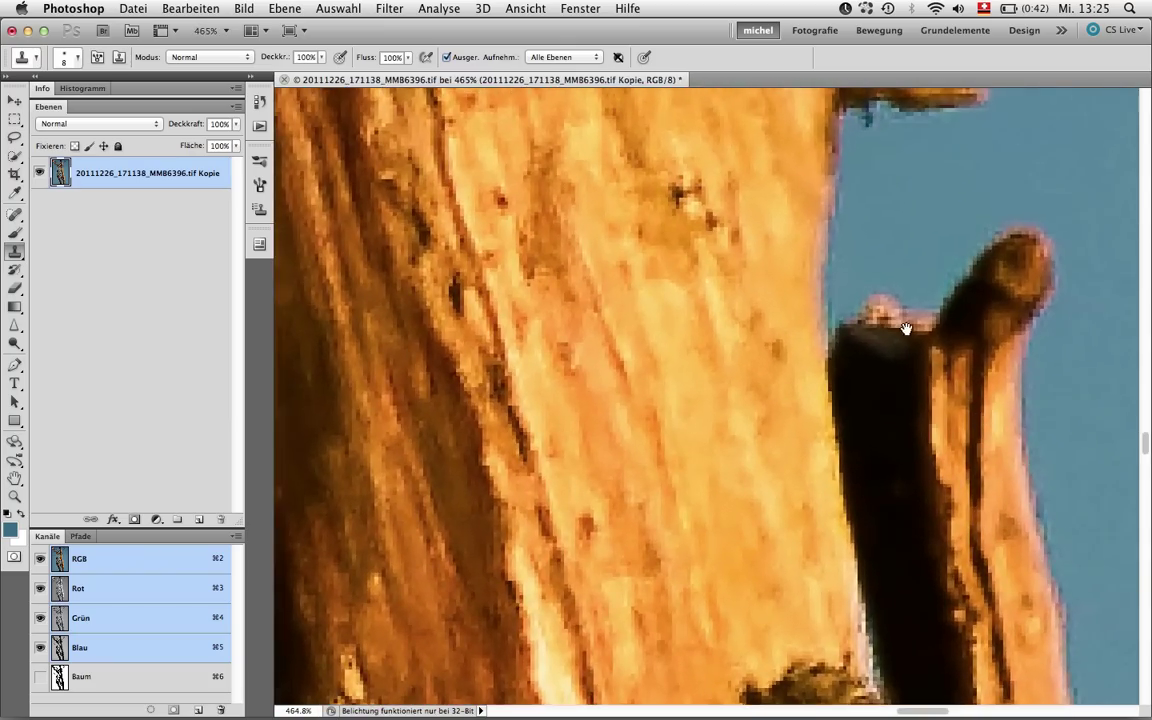
mouse_move(910, 327)
mouse_down()
mouse_move(730, 472)
mouse_move(603, 513)
mouse_up()
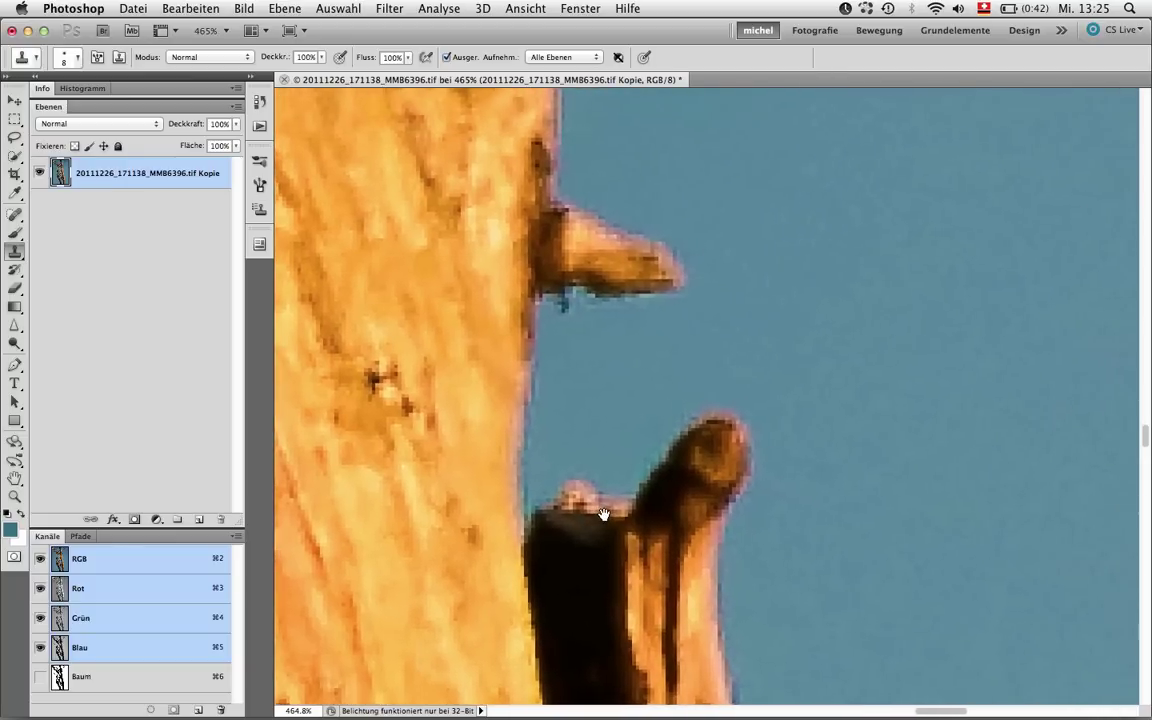
key(i)
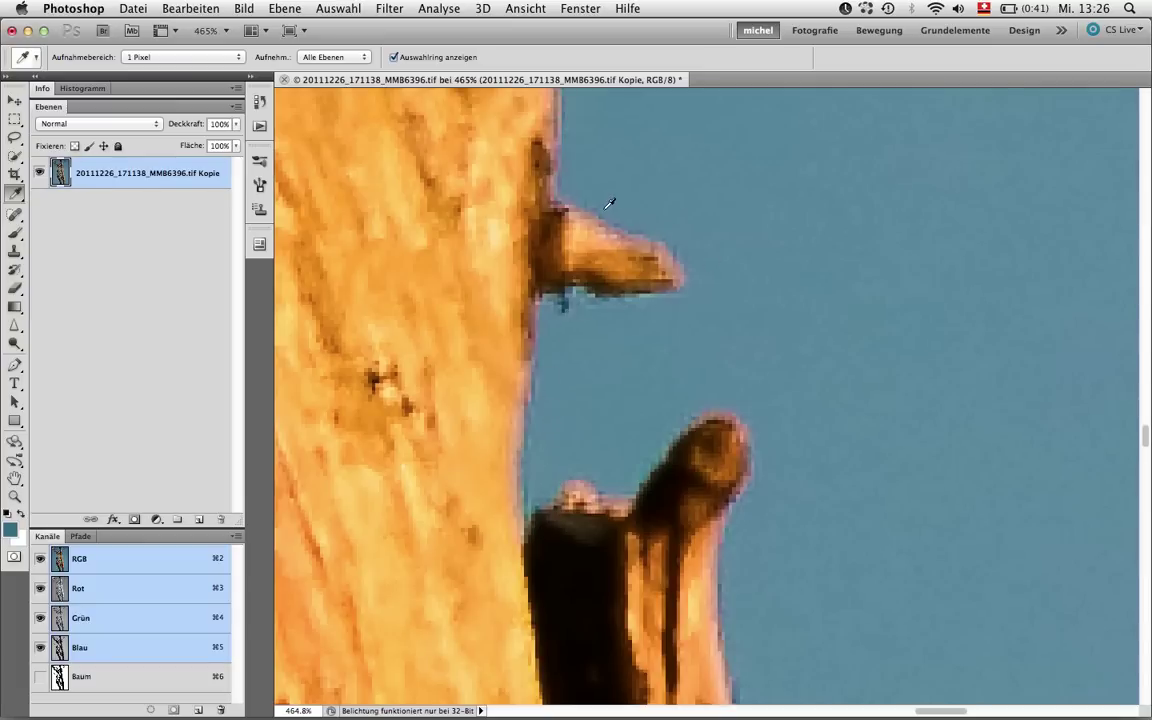
Duplicate the photo layer as Kopie 2, hide it, and select the lower Kopie layer
key(super+0)
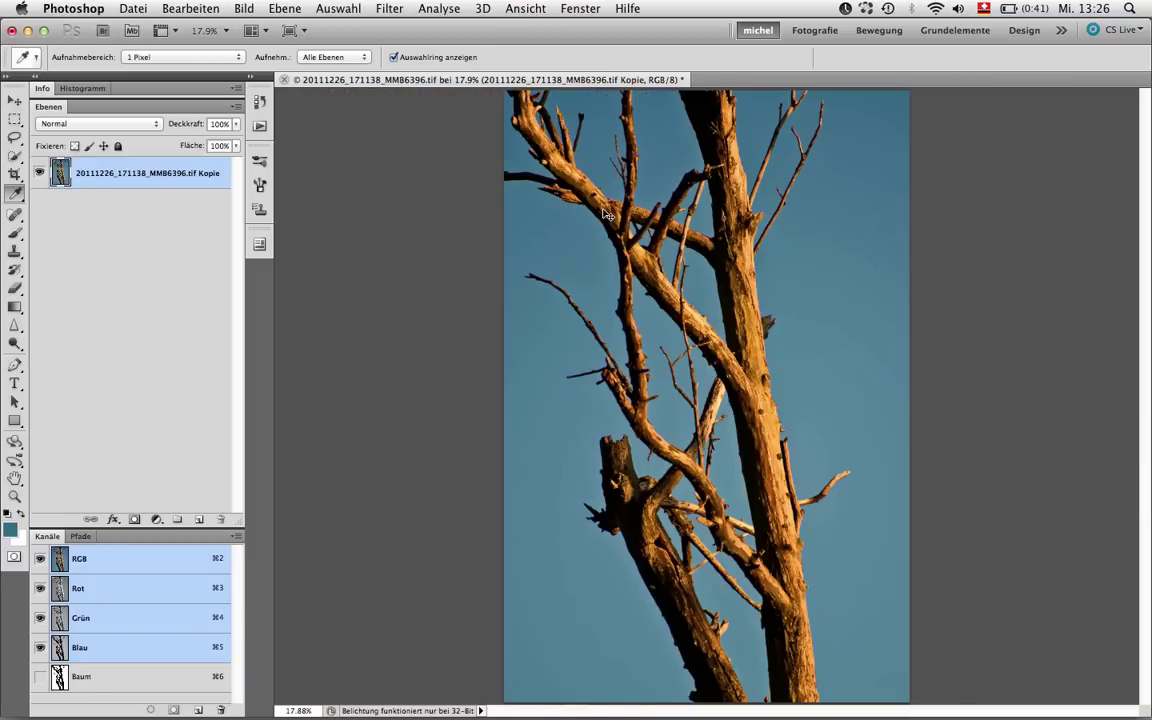
key(super+j)
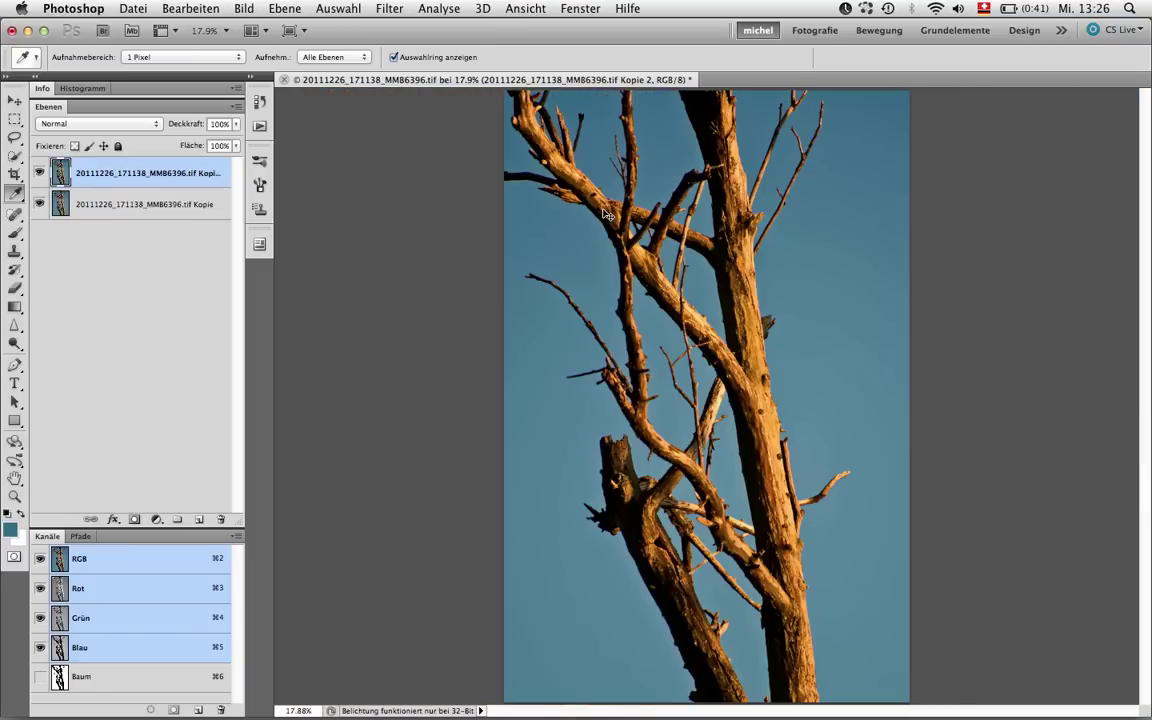
click(38, 174)
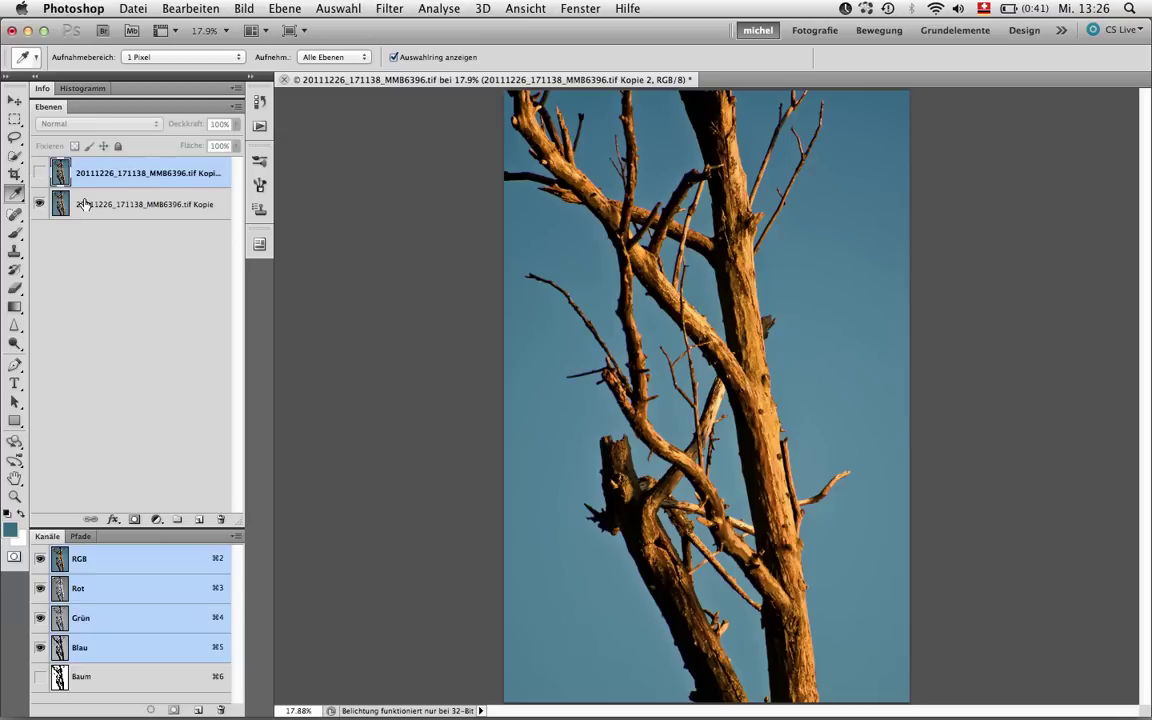
click(84, 204)
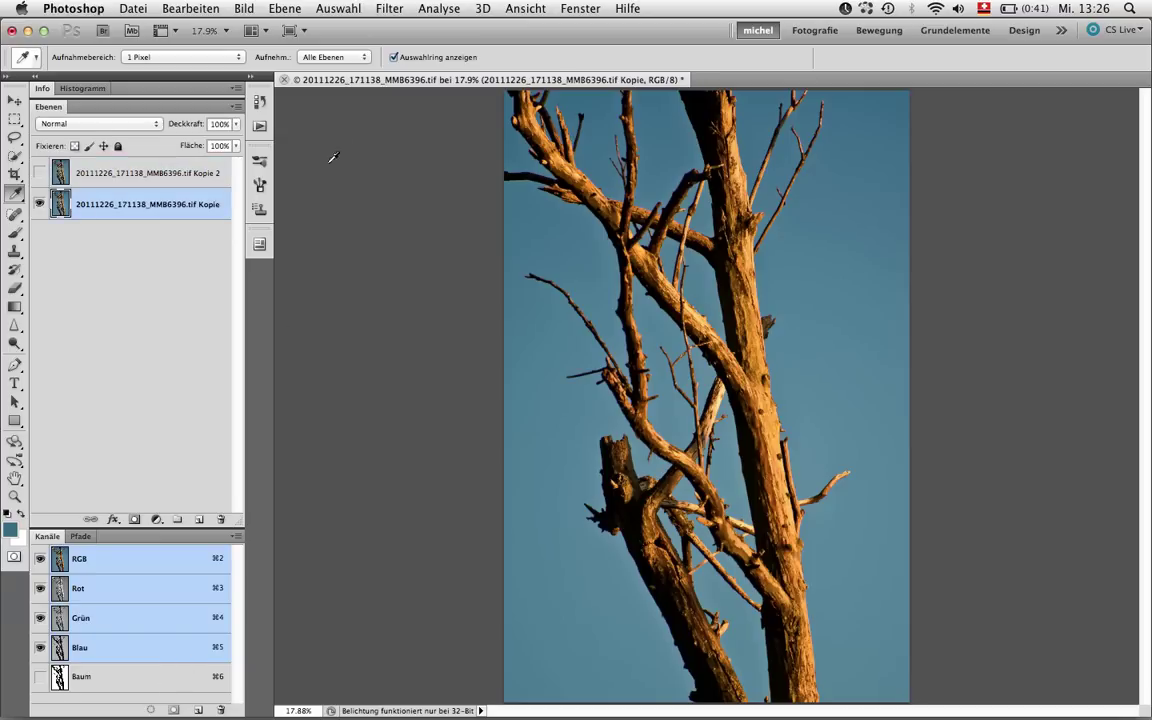
click(322, 12)
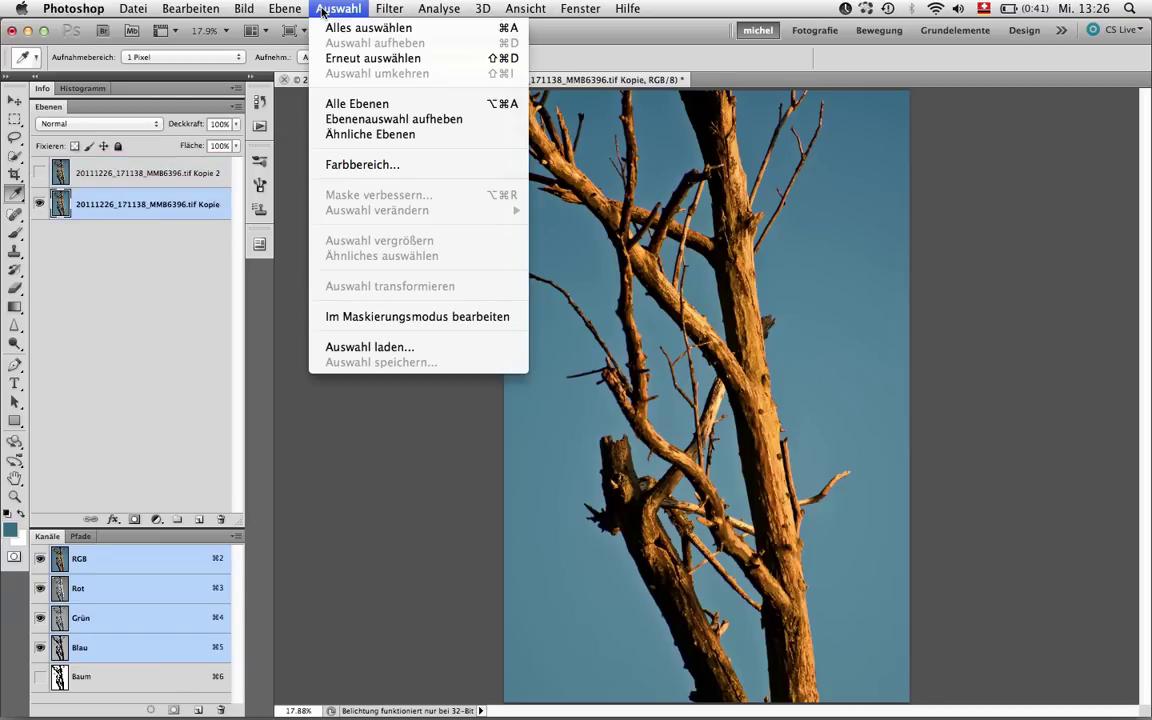
Select the tree with Farbbereich on the sky, Umkehren on and Toleranz 93
click(360, 164)
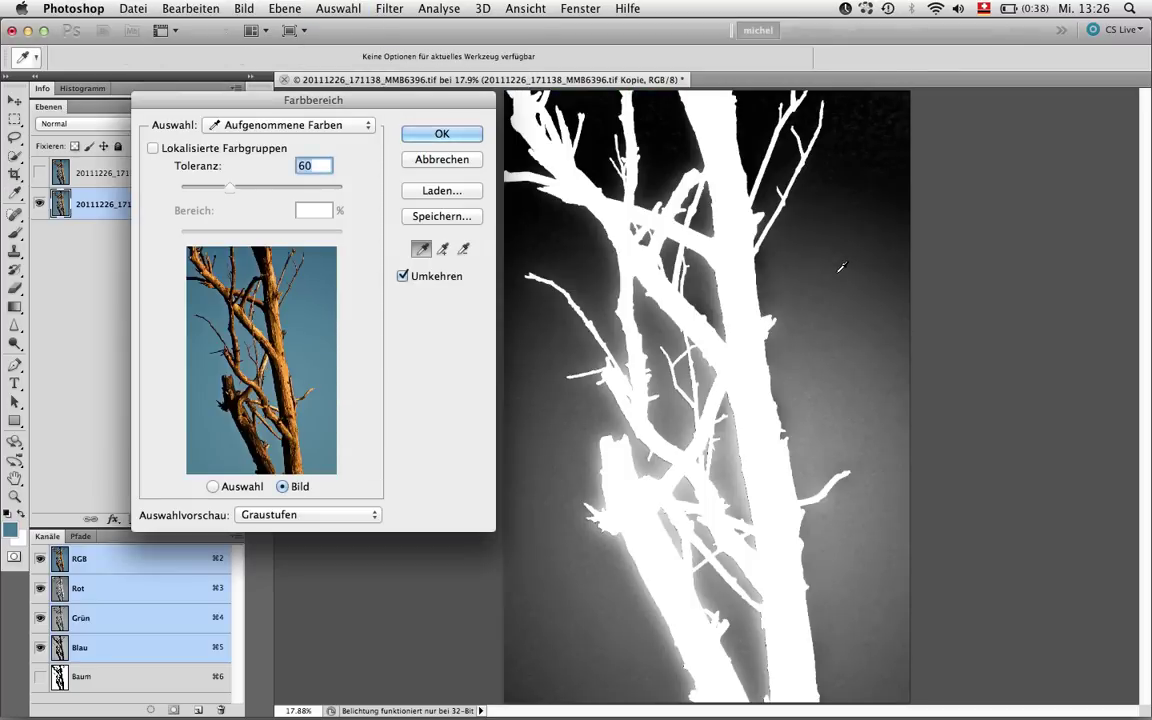
click(437, 276)
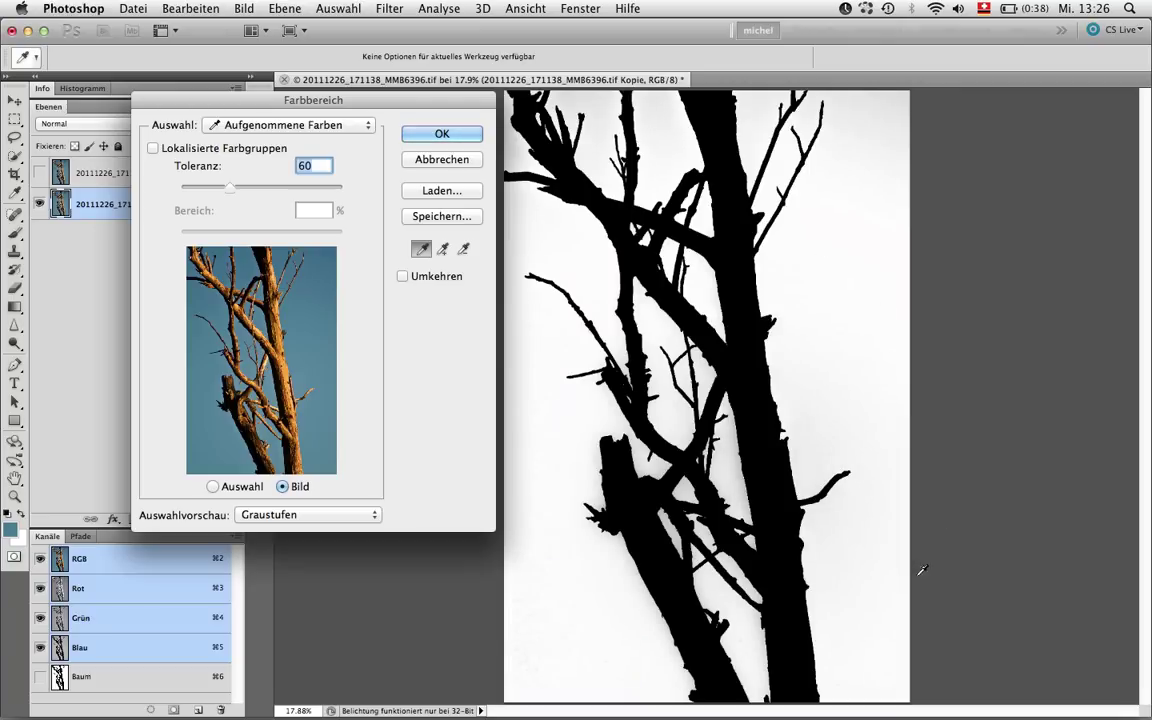
click(434, 277)
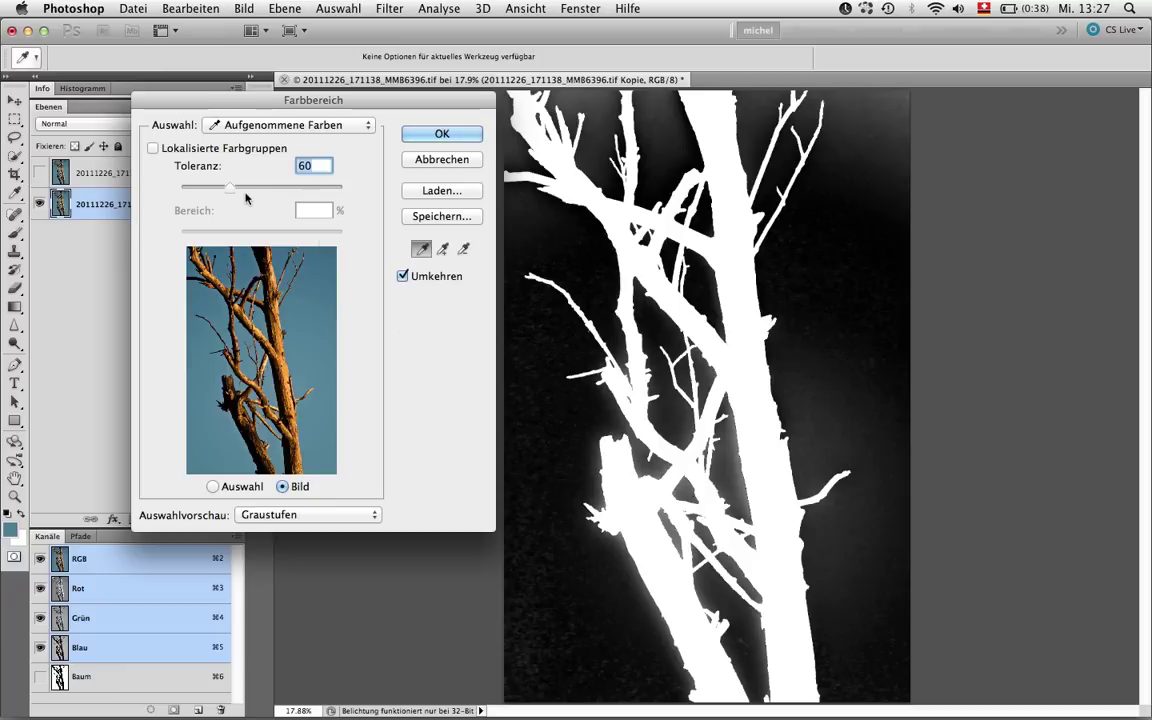
drag(231, 187, 255, 187)
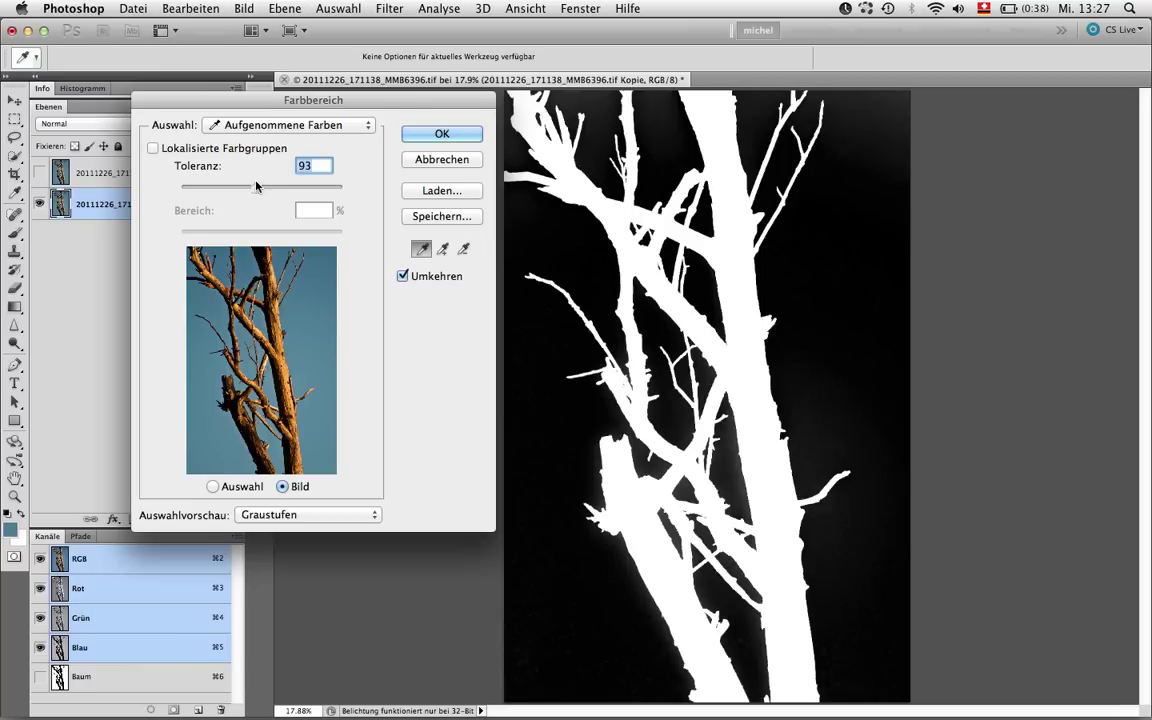
click(437, 137)
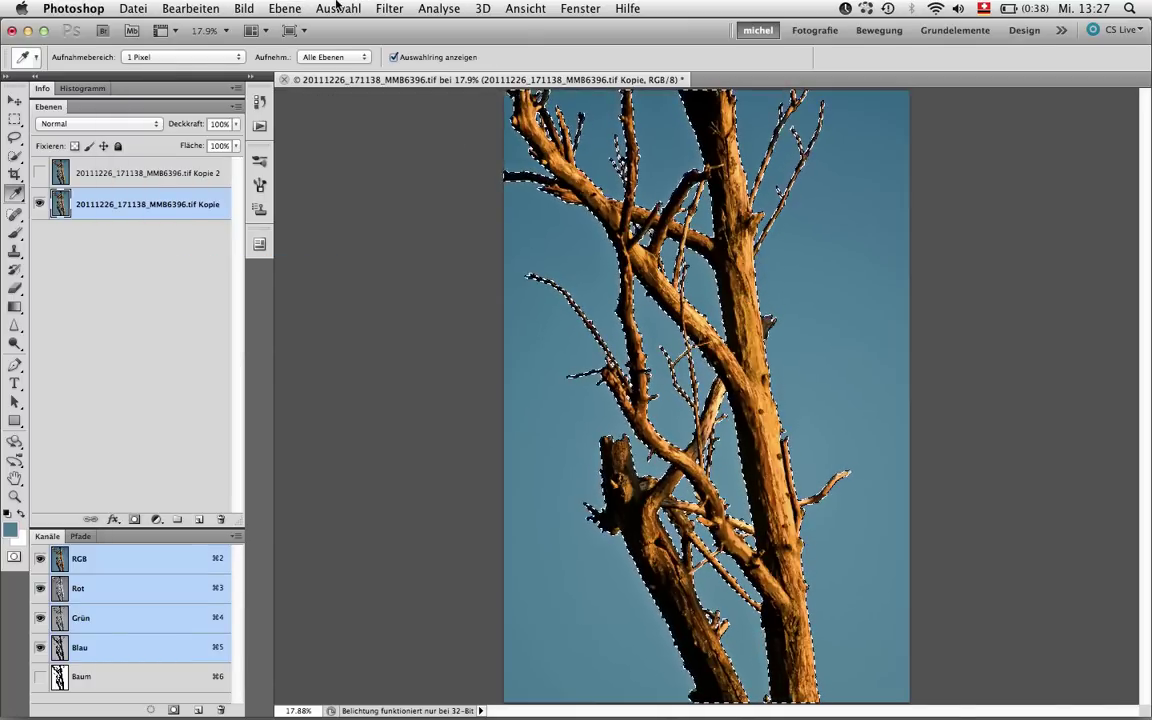
Dismiss Auswahl speichern, load the Baum channel as the selection, and return to RGB
click(337, 8)
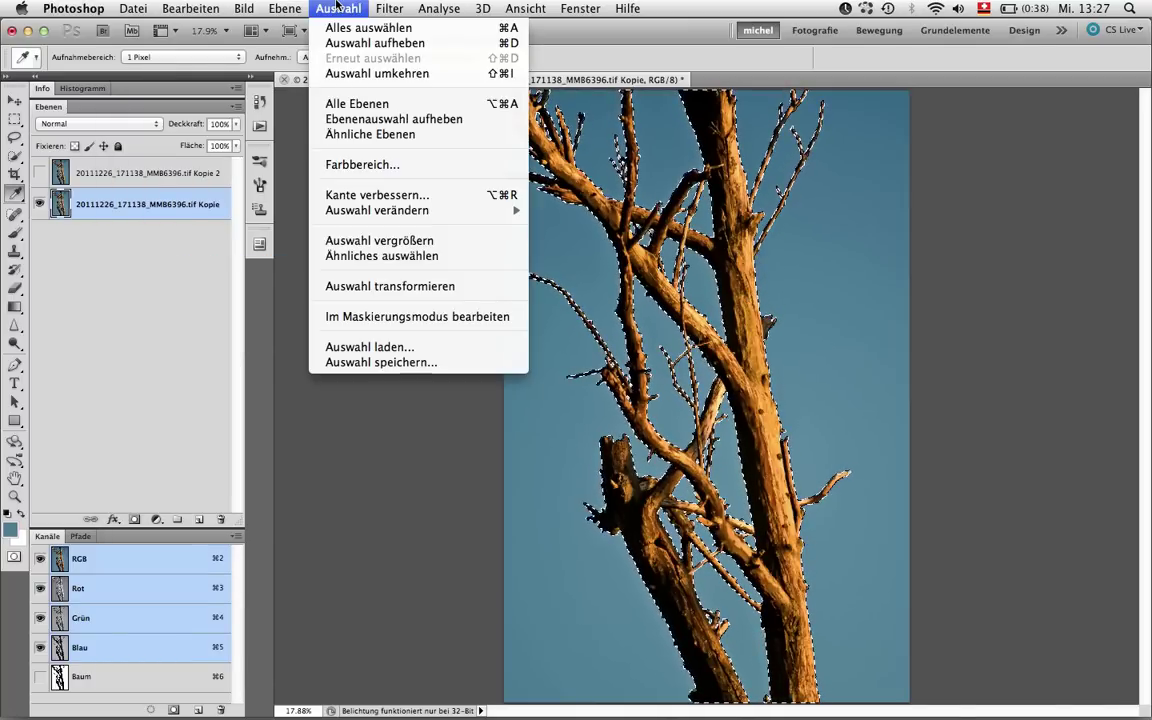
click(345, 363)
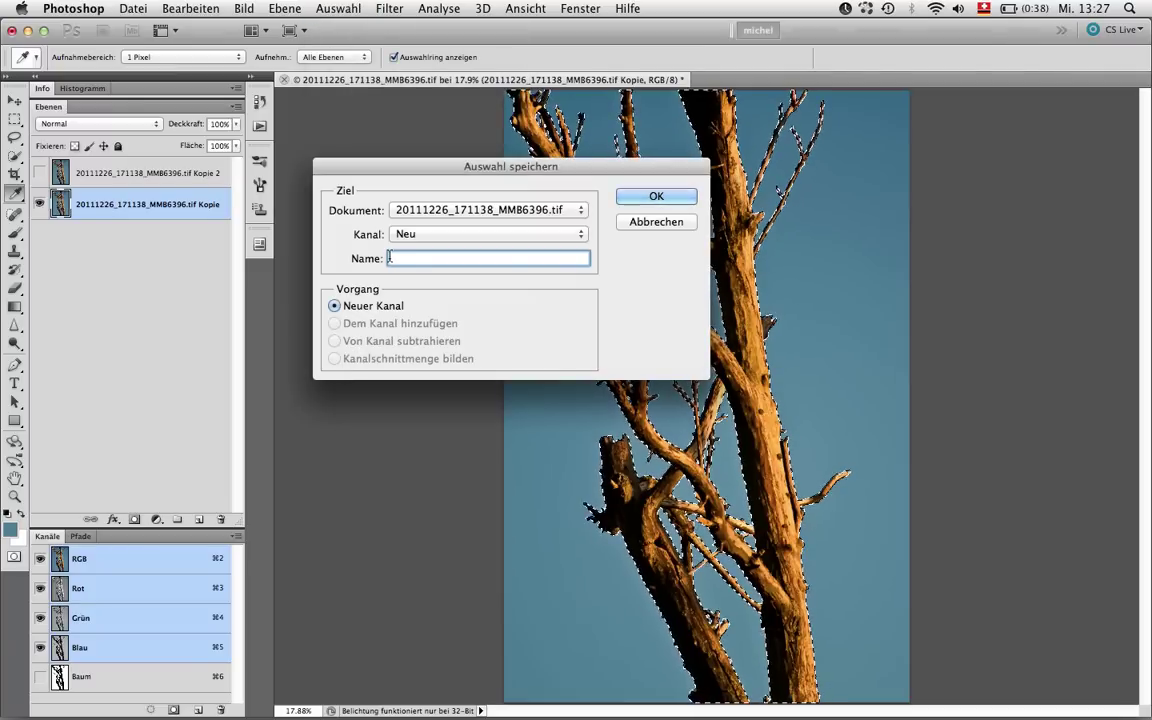
key(Escape)
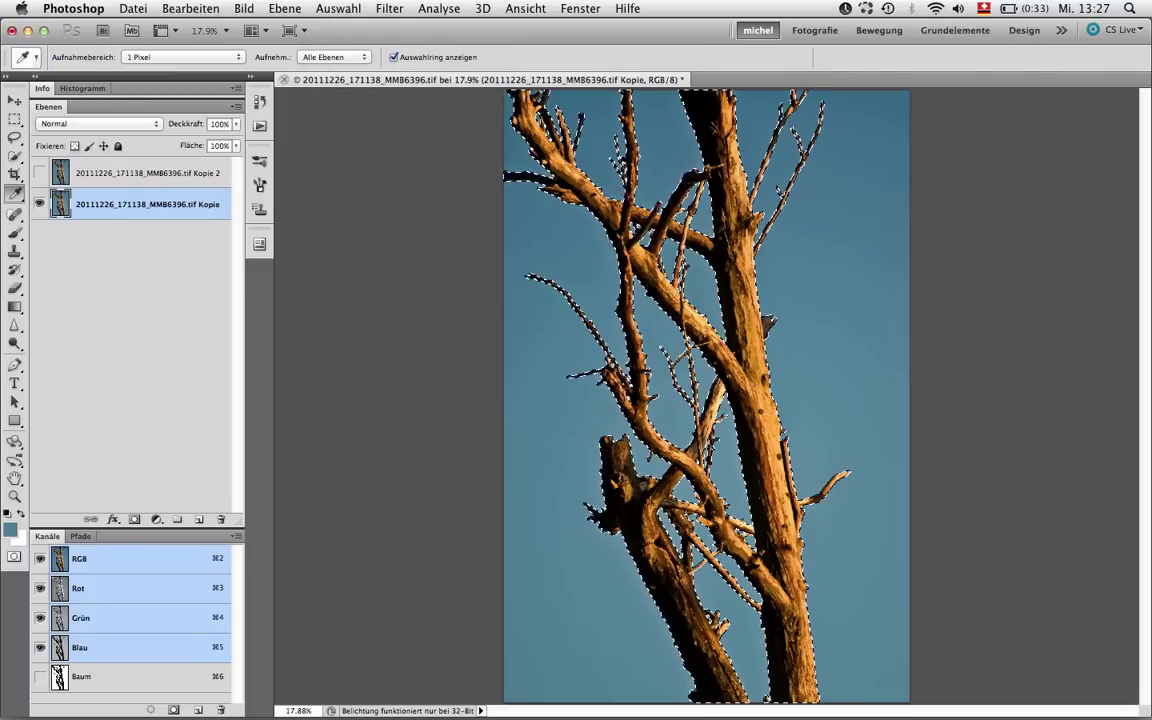
click(113, 680)
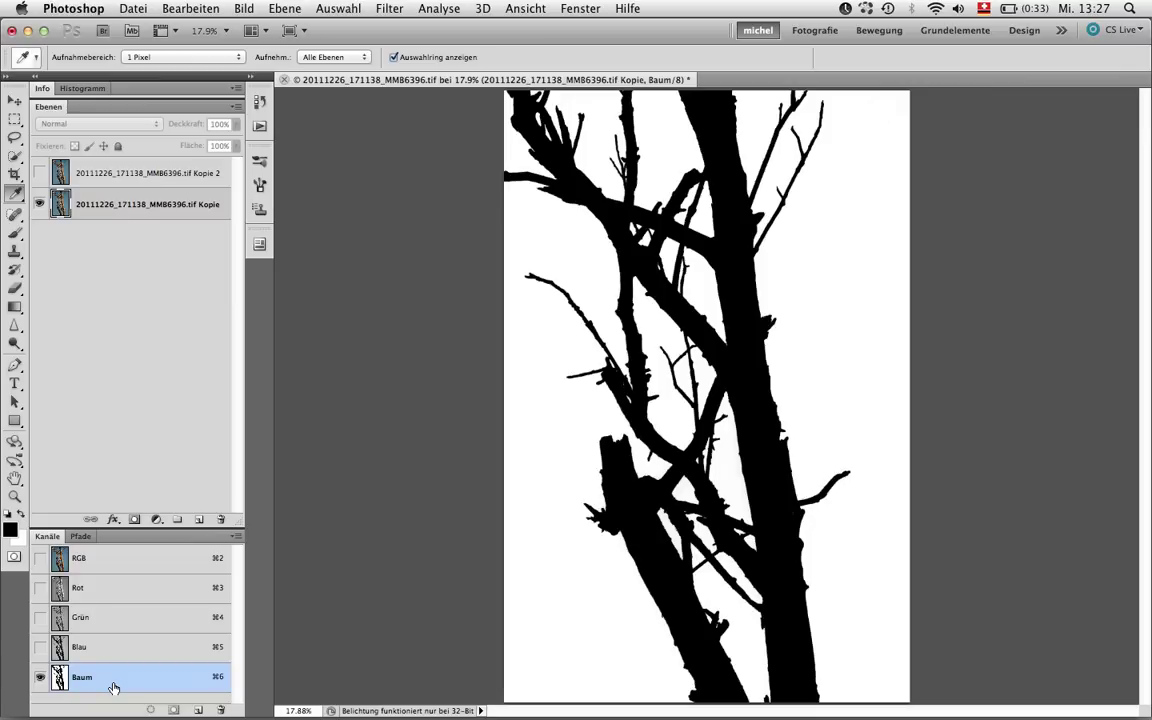
super+click(114, 688)
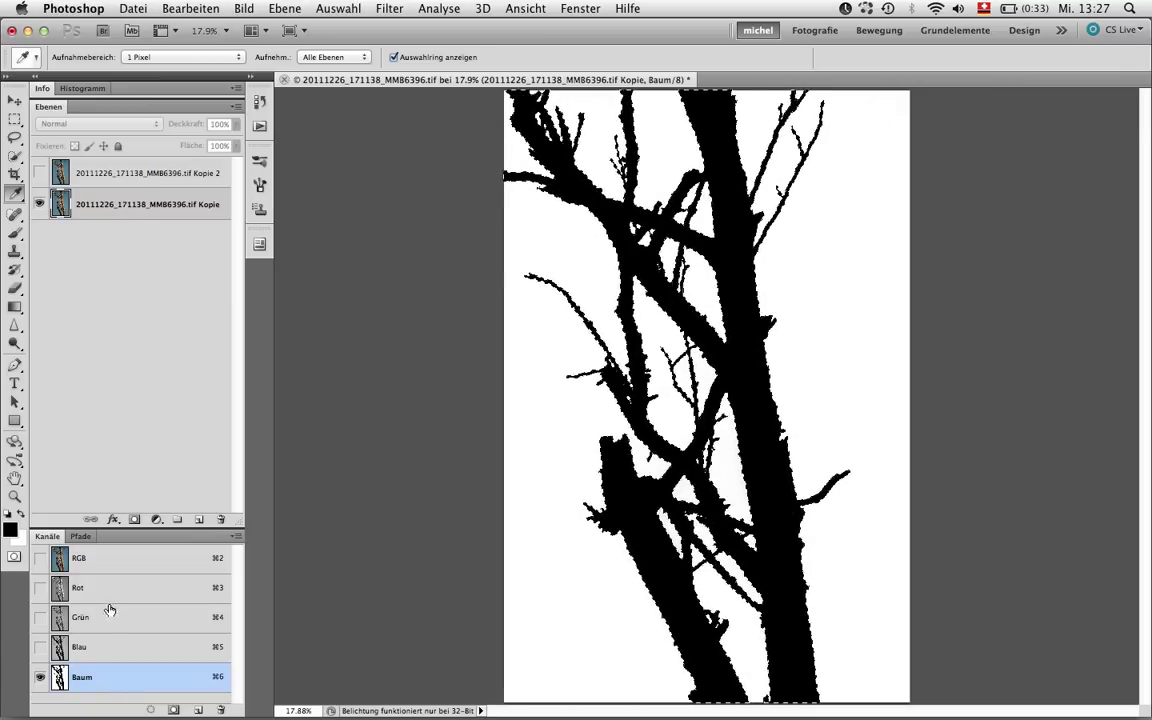
click(97, 558)
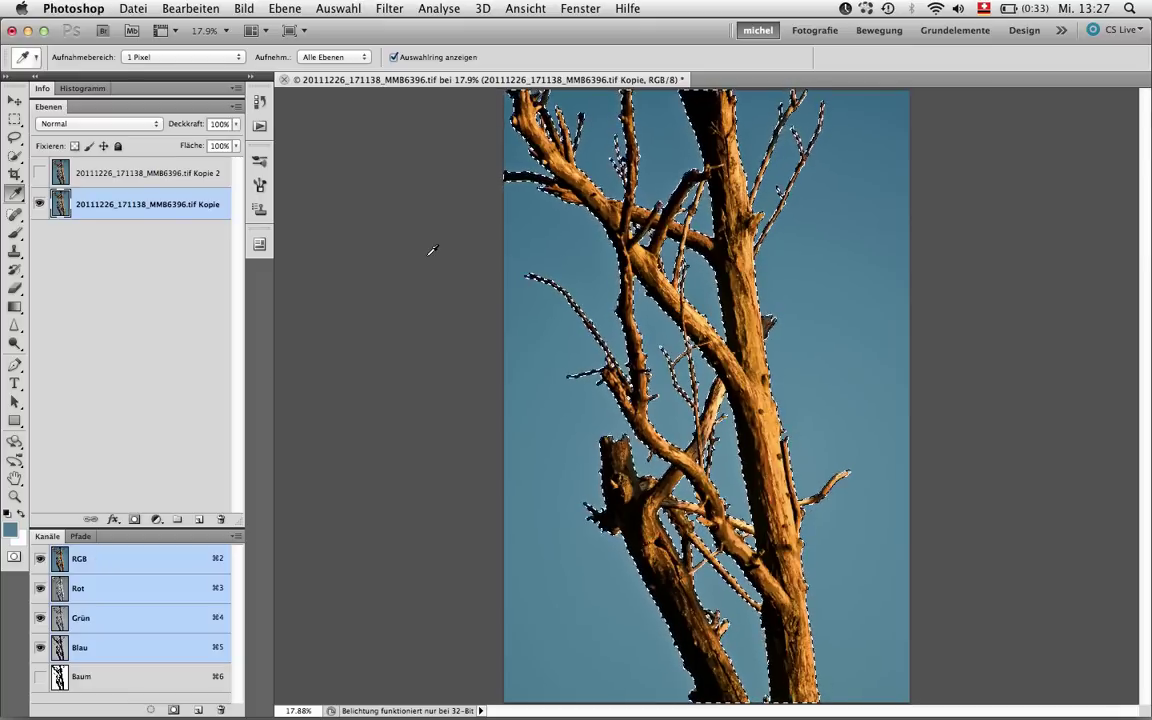
Expand the tree selection slightly and content-aware fill it on the Kopie layer
click(340, 8)
mouse_move(377, 210)
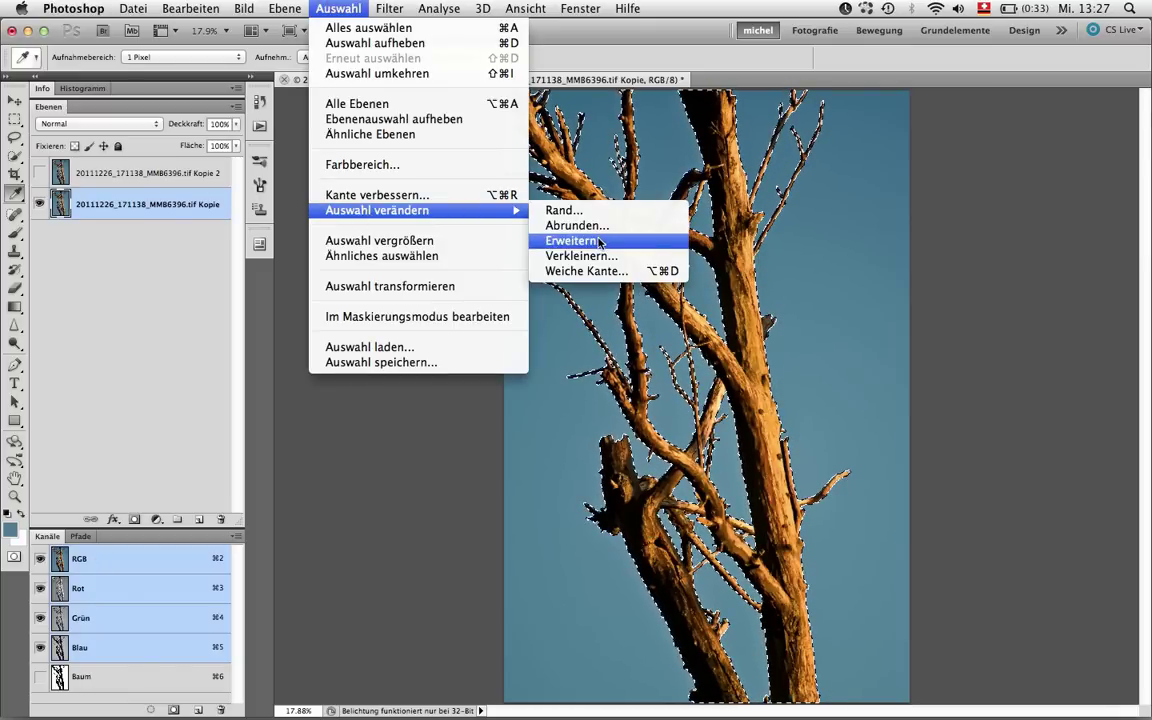
click(600, 240)
key(Return)
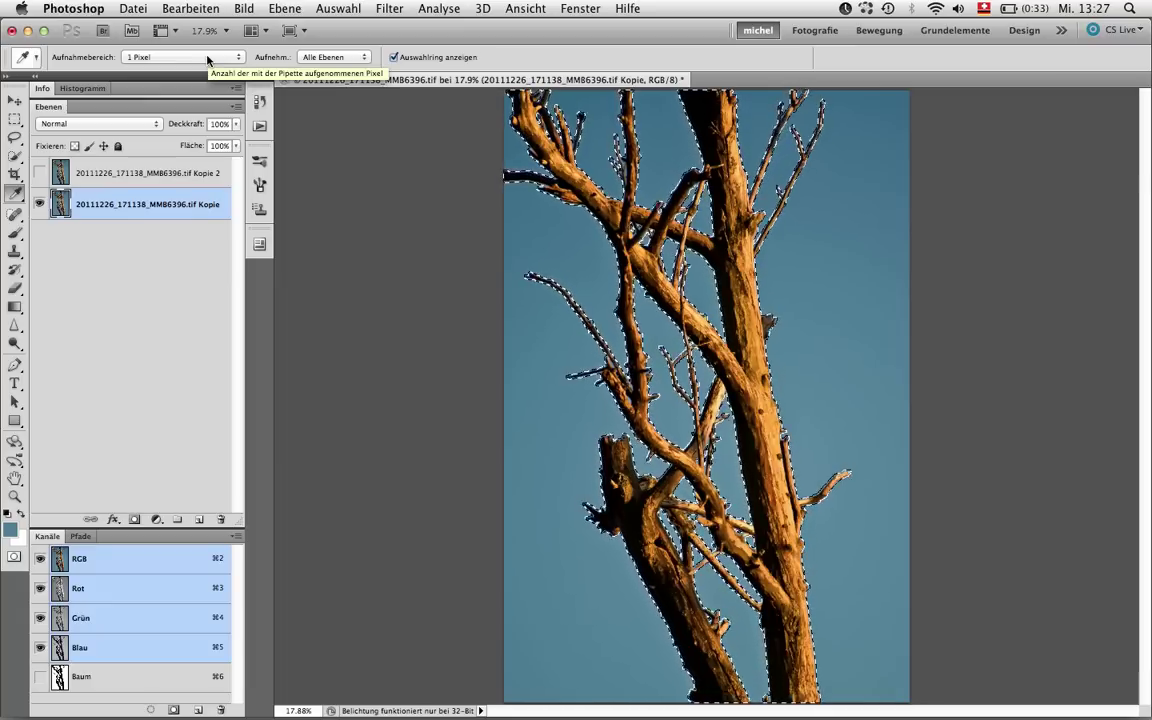
key(shift+F5)
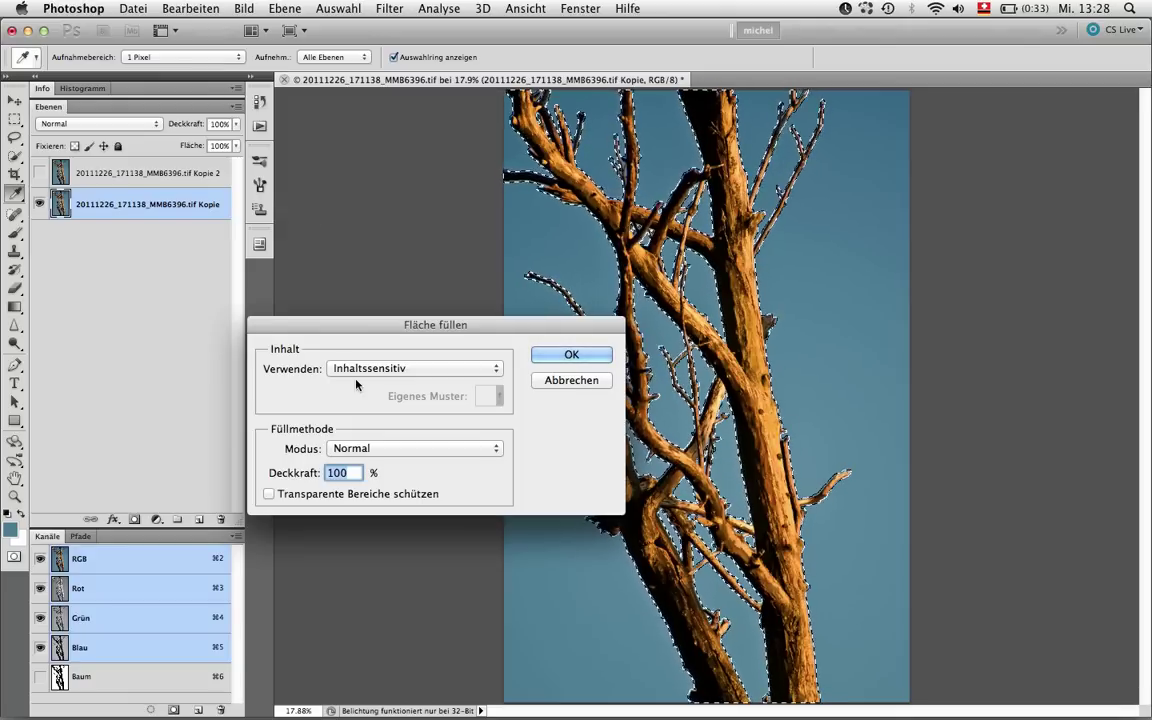
click(571, 356)
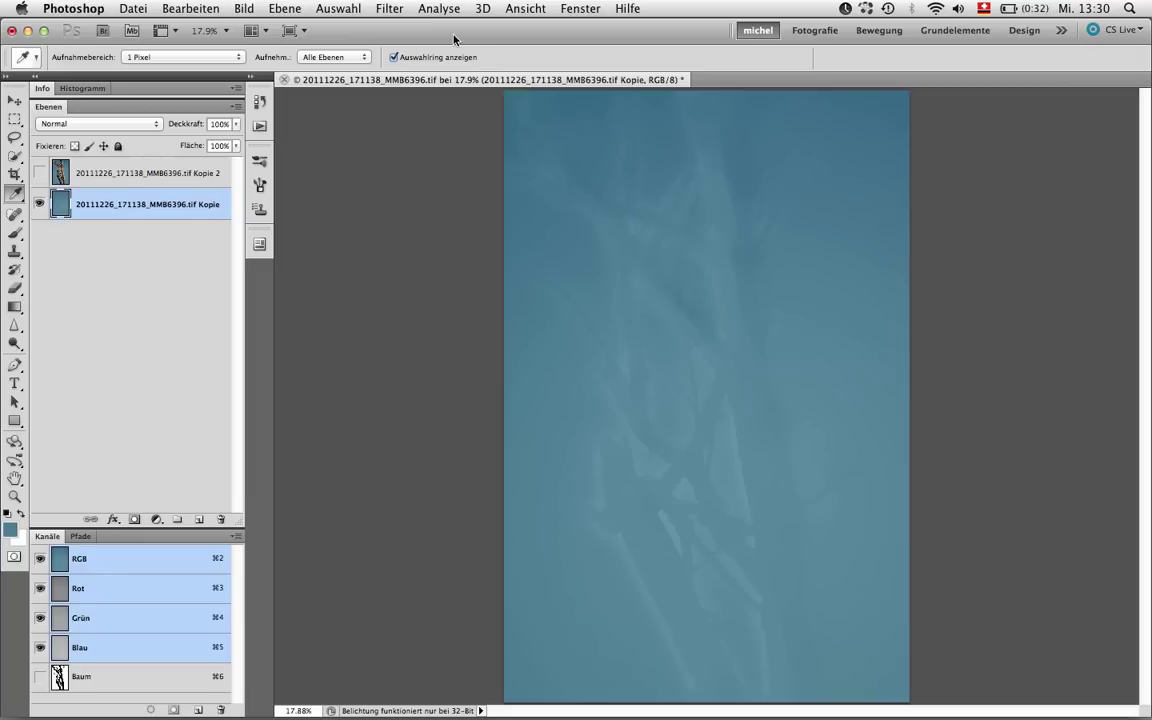
Apply a Gaussian Blur of about 86 pixels radius to the Kopie sky layer
click(386, 6)
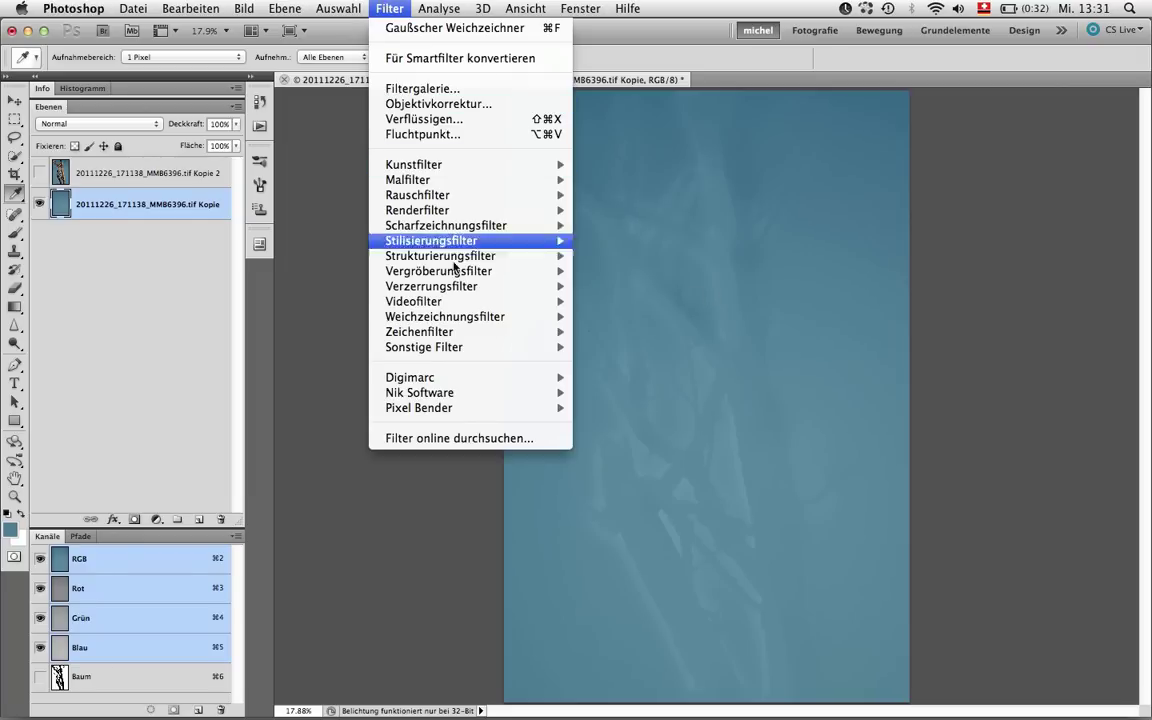
mouse_move(445, 316)
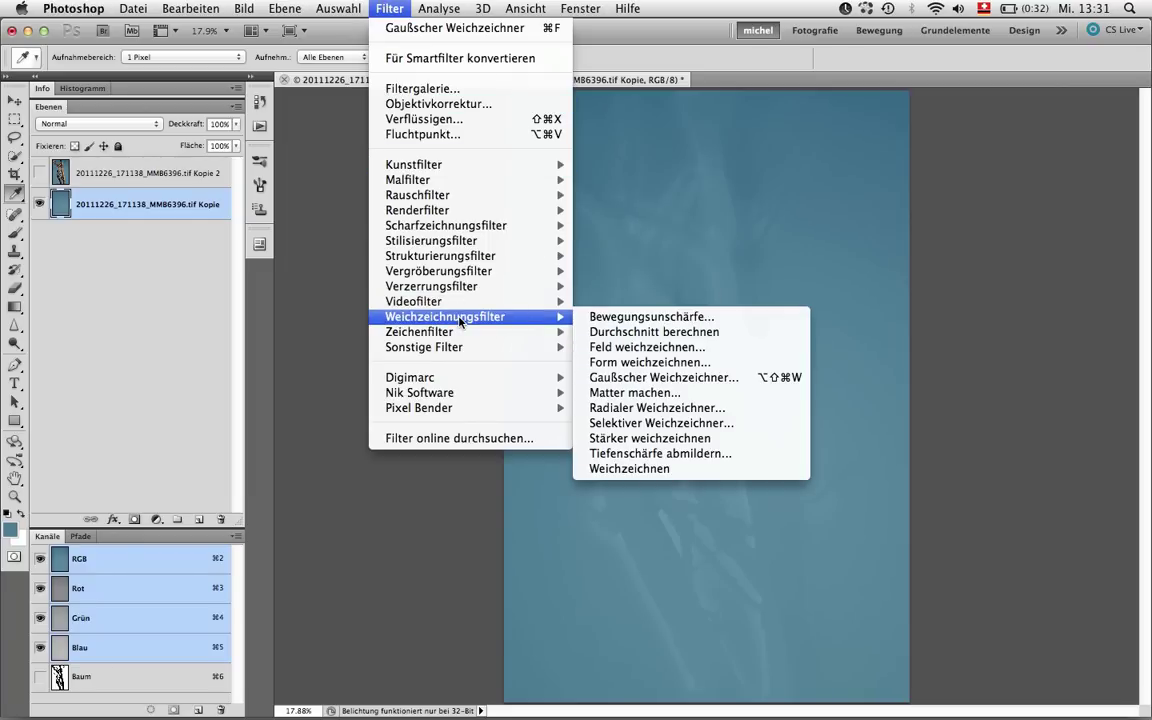
click(654, 383)
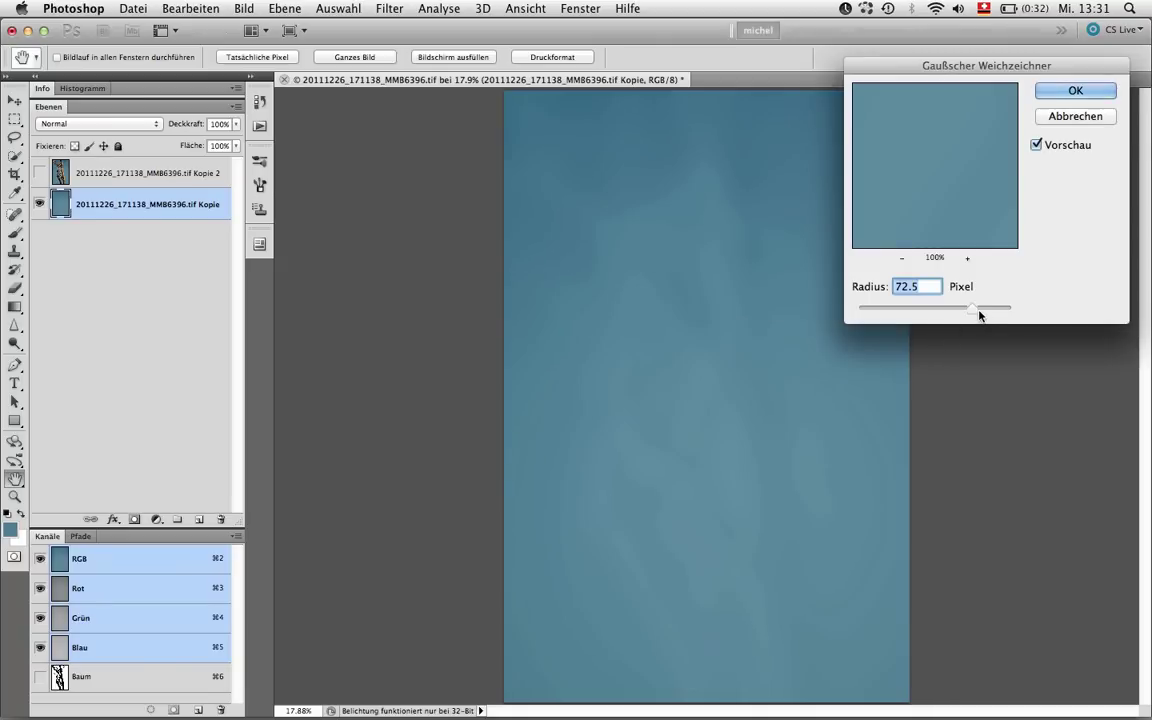
drag(966, 307, 984, 311)
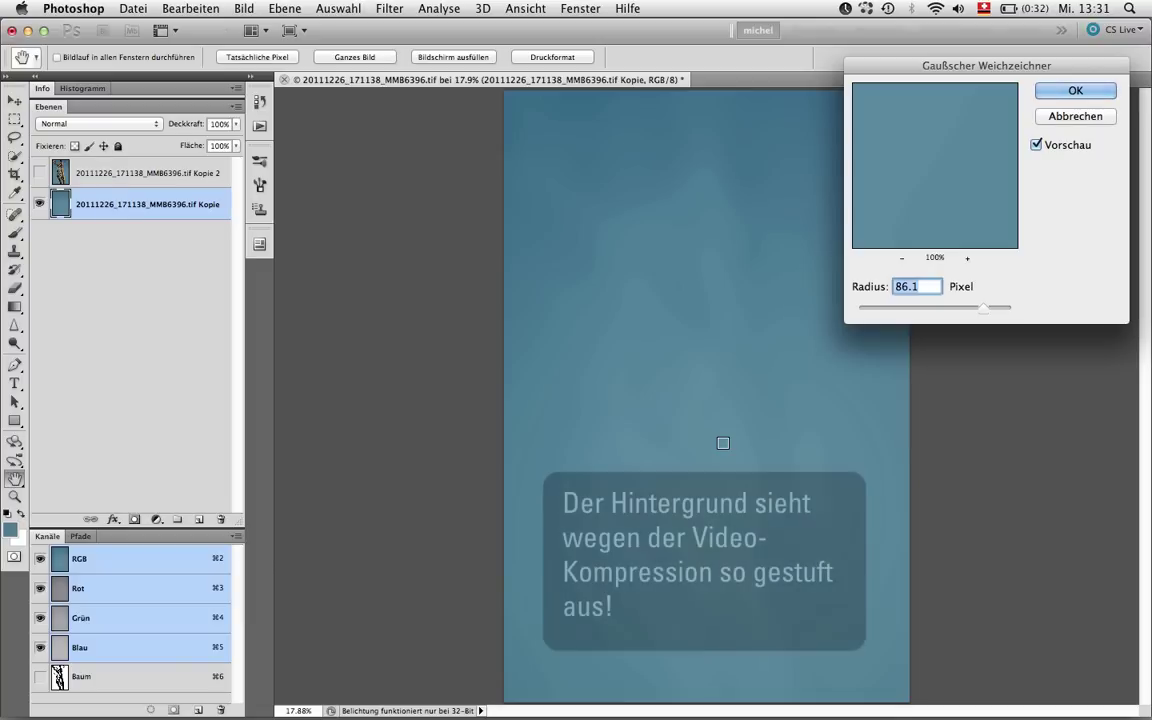
key(Return)
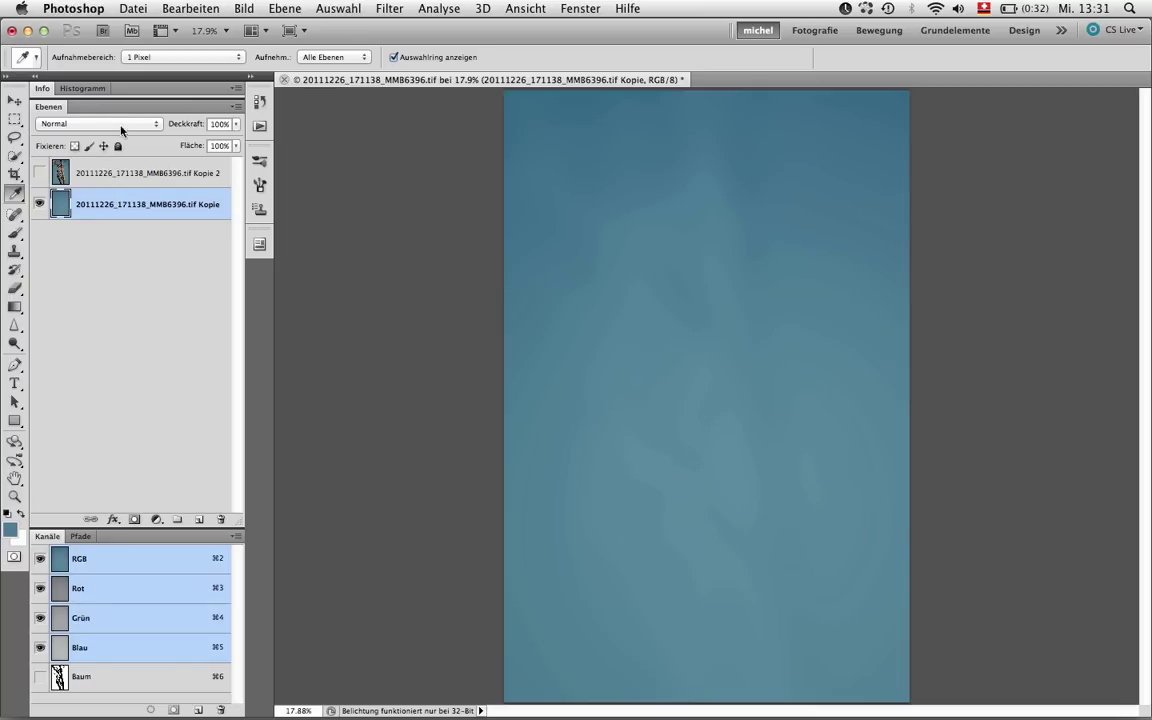
Expand the Info panel, then make the Kopie 2 tree layer visible and select it
click(42, 88)
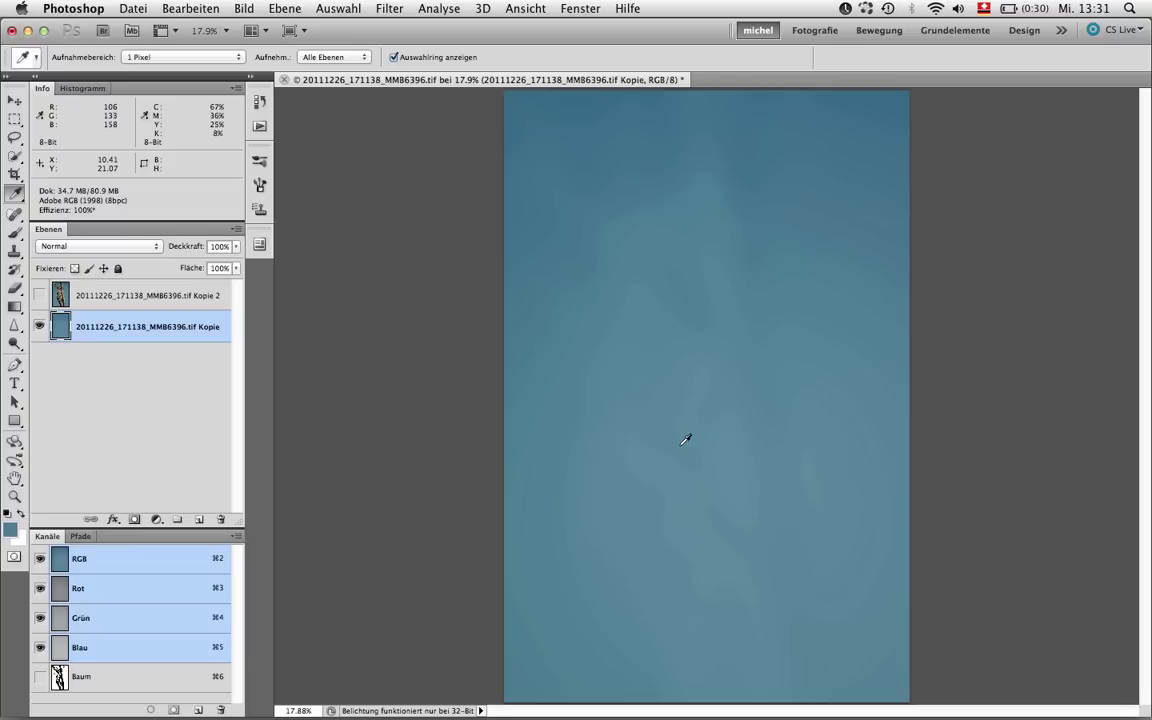
click(39, 295)
click(76, 298)
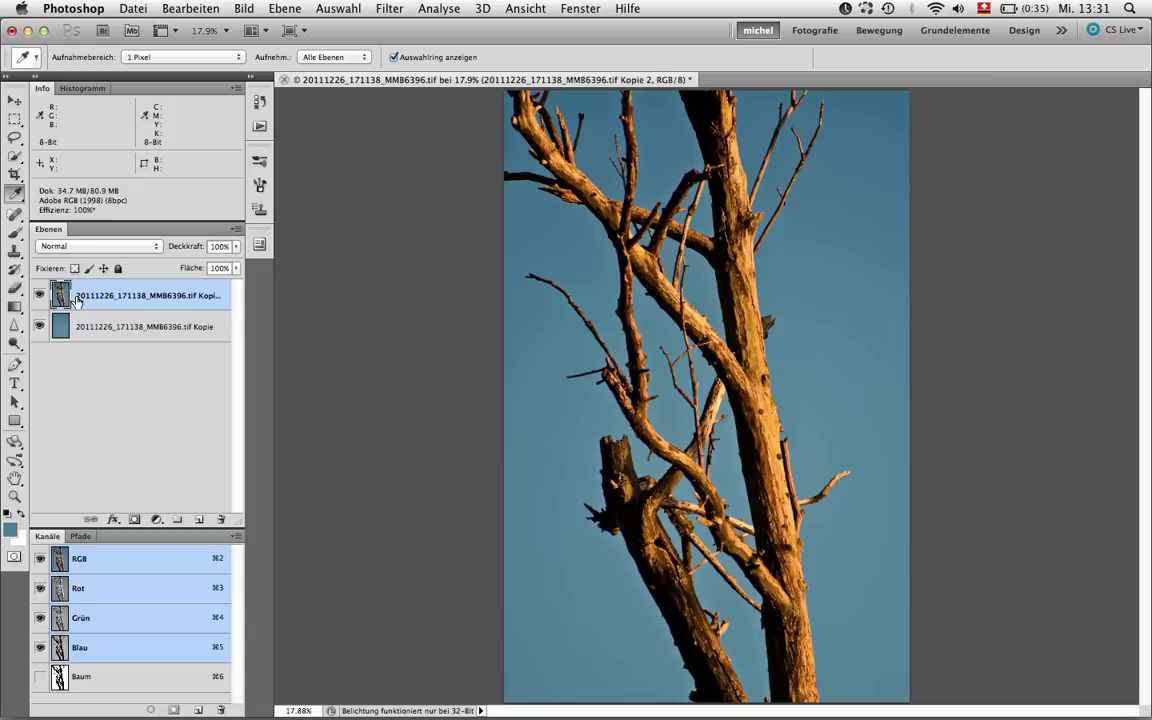
Load the Baum channel as a selection and open Kante verbessern with Cmd+Alt+R
ctrl+click(61, 678)
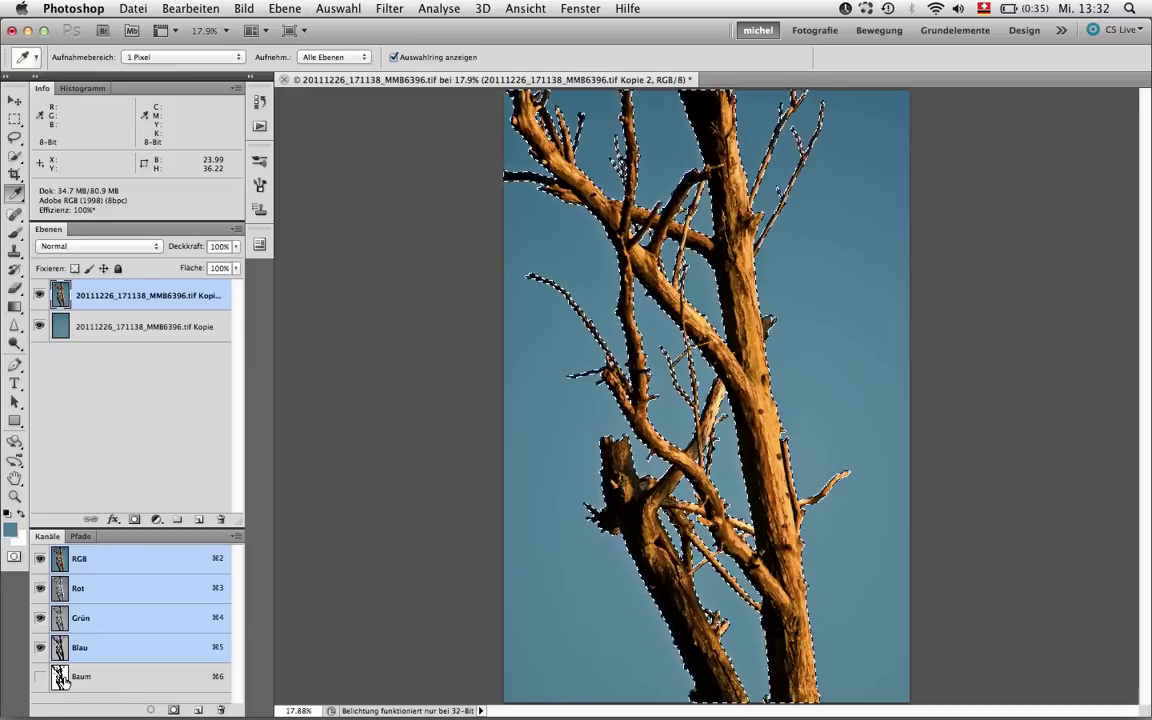
key(alt+super+r)
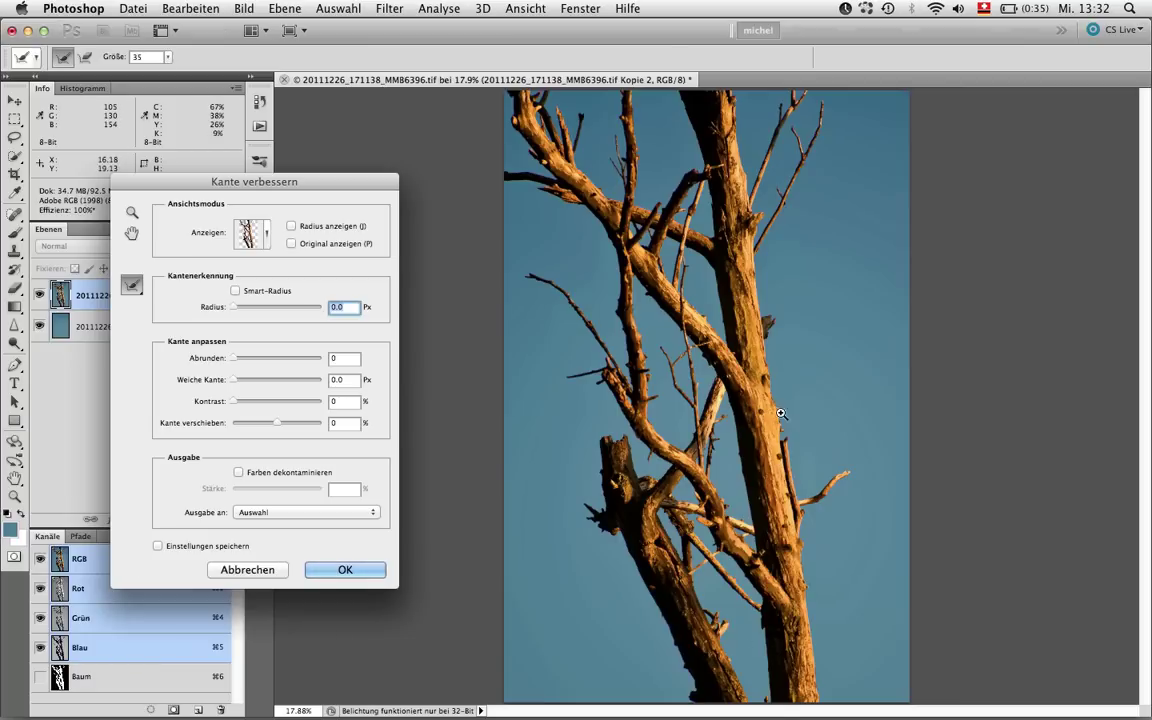
Zoom in on the trunk edge and set Kante verschieben to about −24%
mouse_move(781, 413)
mouse_down()
mouse_move(721, 435)
mouse_move(518, 463)
mouse_up()
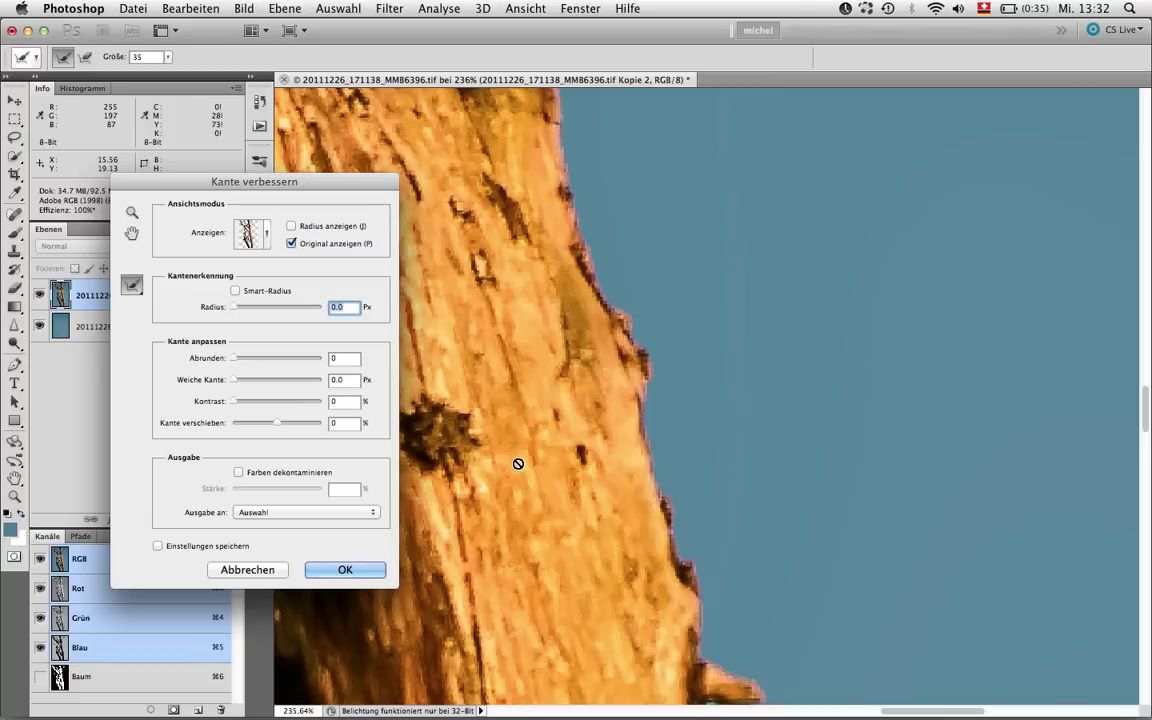
key(p)
drag(276, 423, 237, 424)
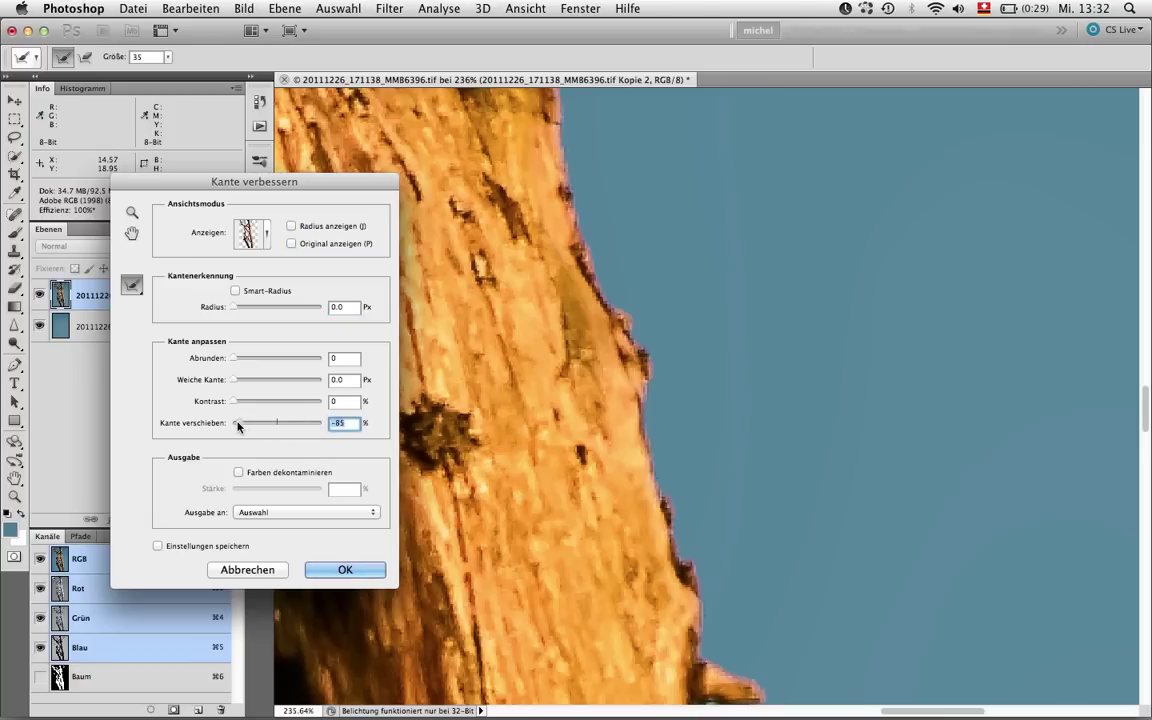
drag(237, 424, 699, 398)
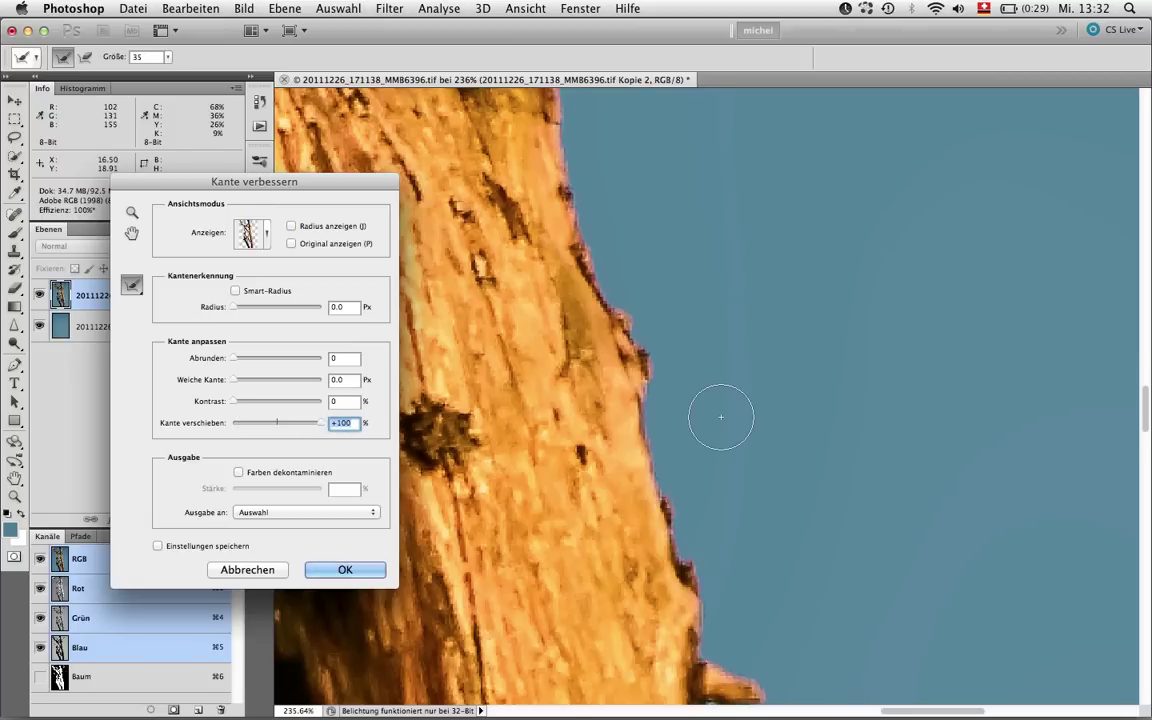
key(p)
key(p)
key(p)
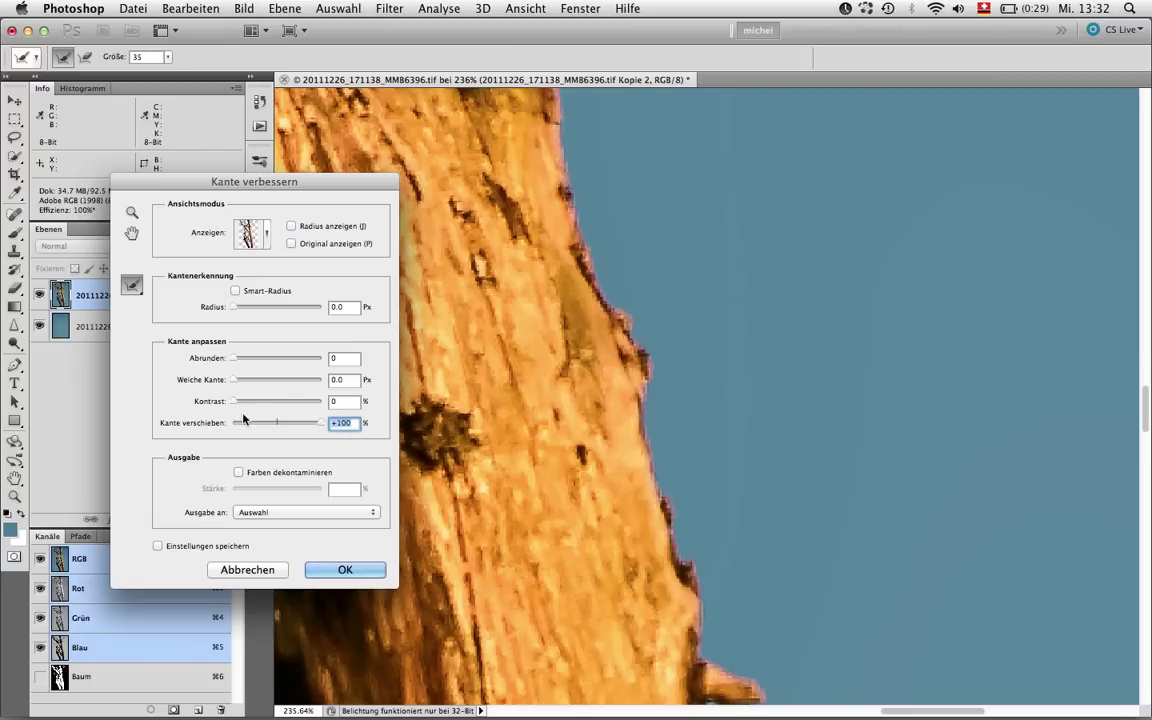
drag(259, 427, 266, 425)
Set Weiche Kante to 0.5 px and Kontrast to 0, outputting to a layer mask
click(343, 403)
text(1)
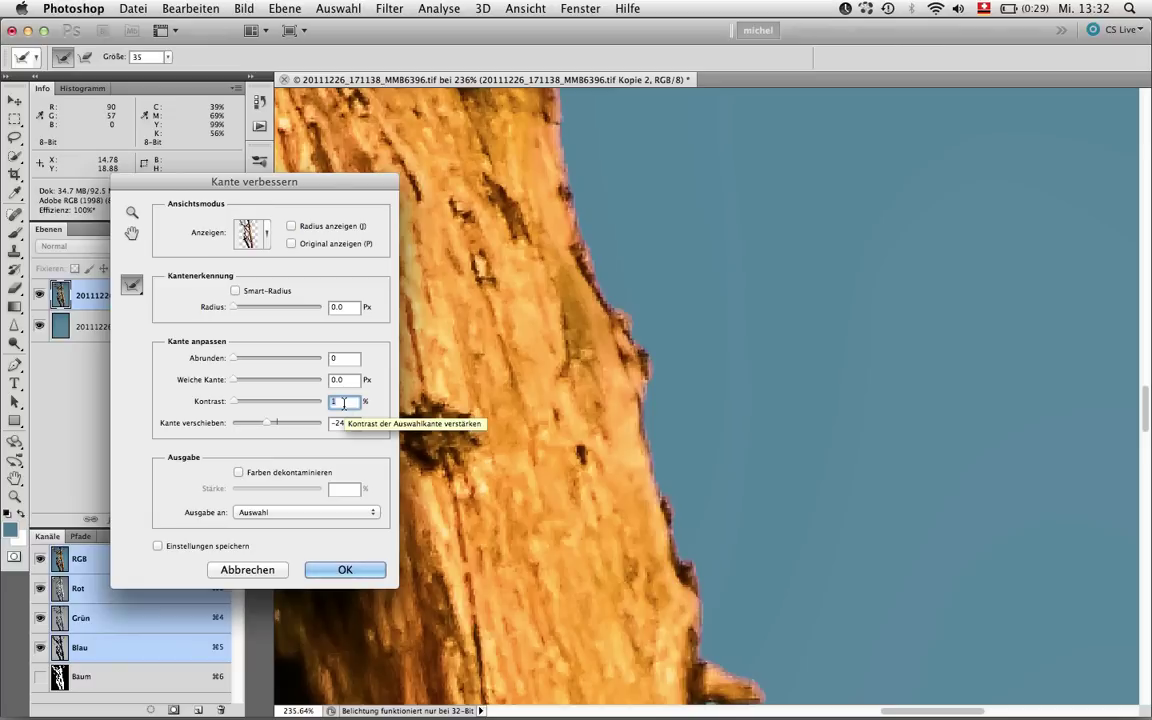
click(343, 380)
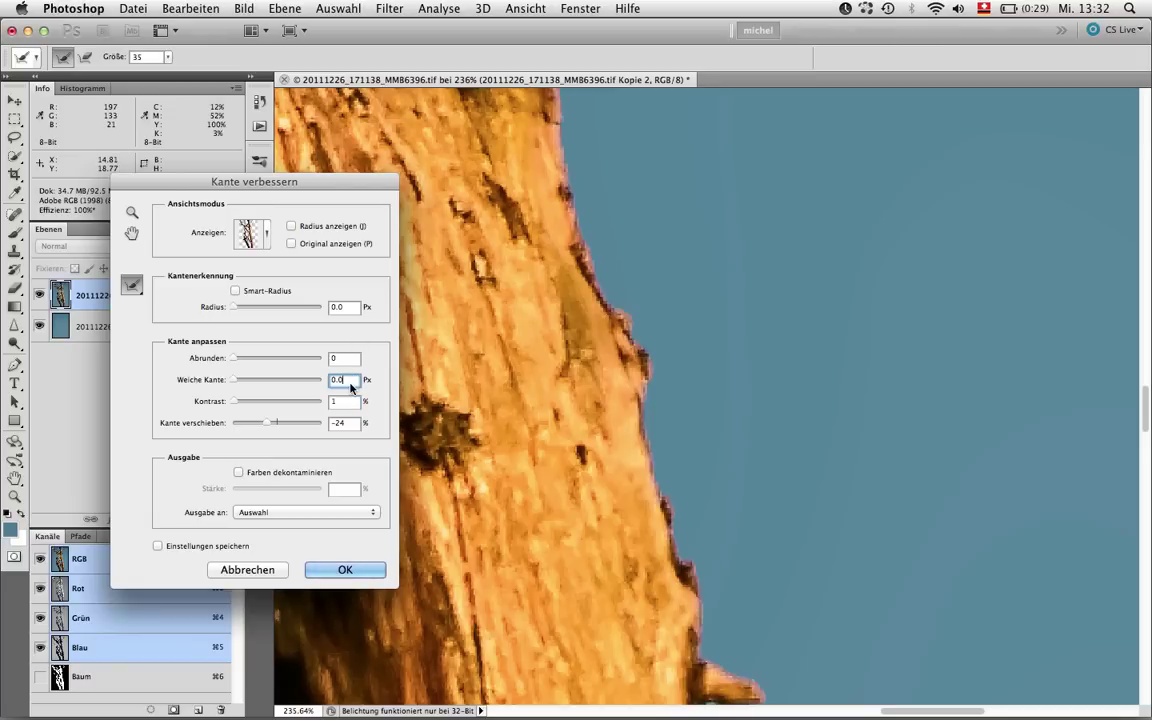
key(Up)
key(Up)
key(Up)
key(Up)
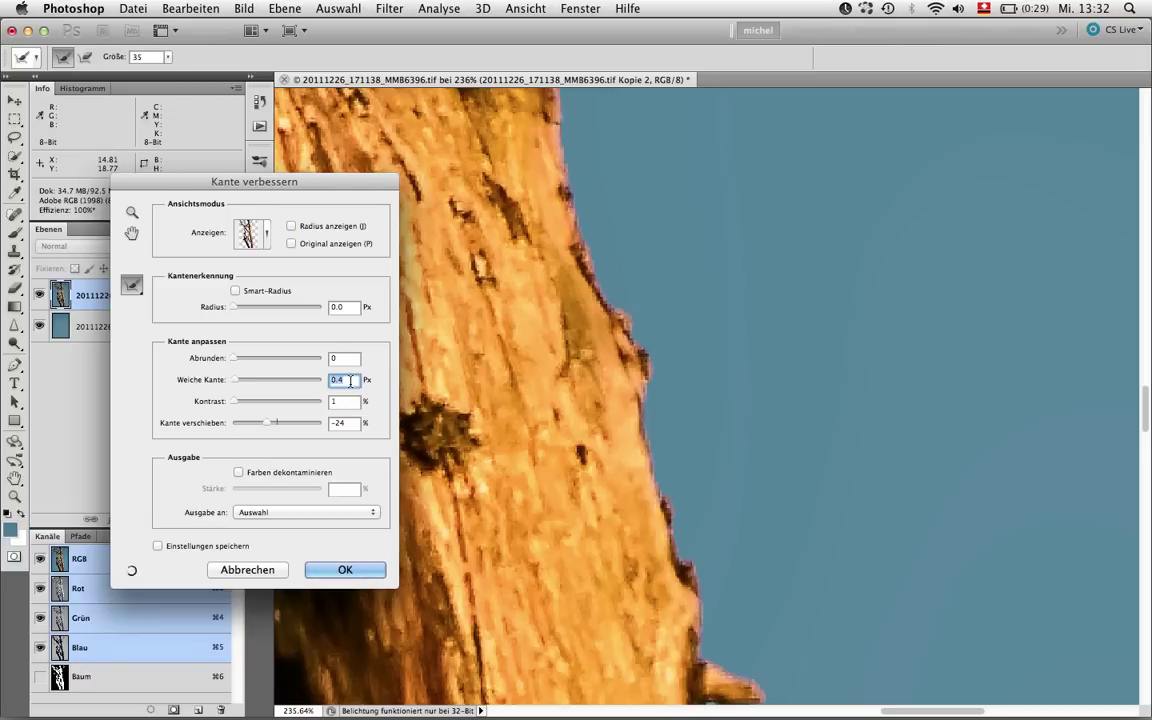
key(Up)
click(345, 403)
key(Down)
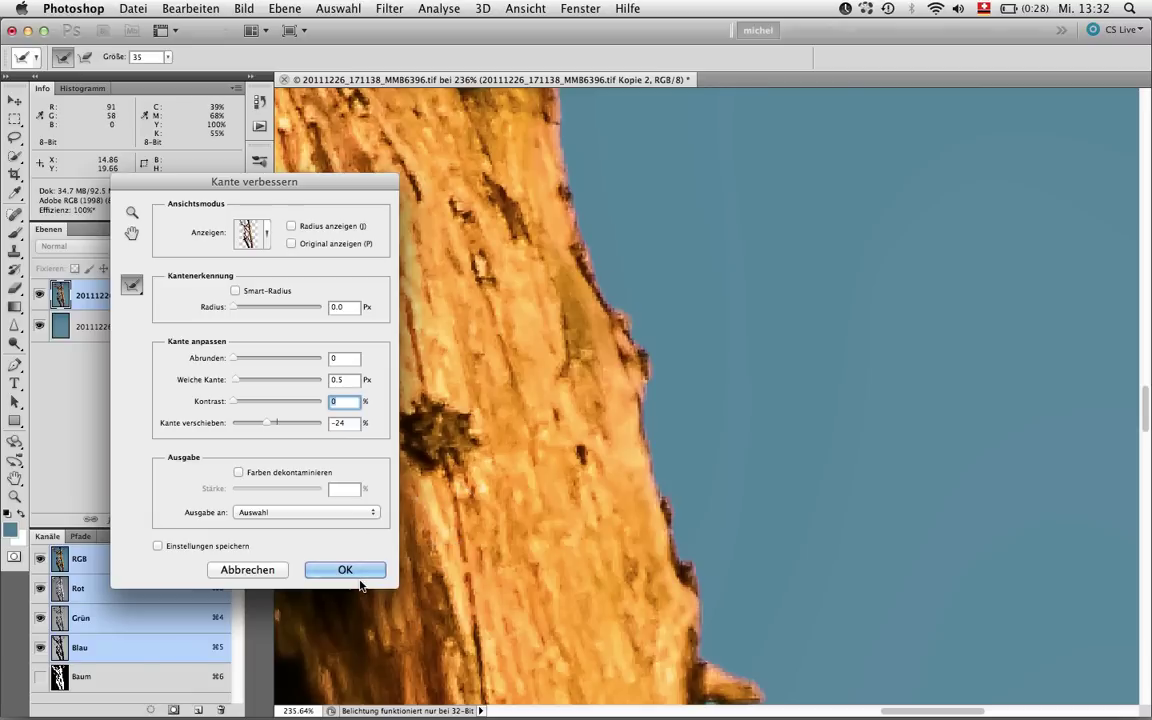
click(280, 512)
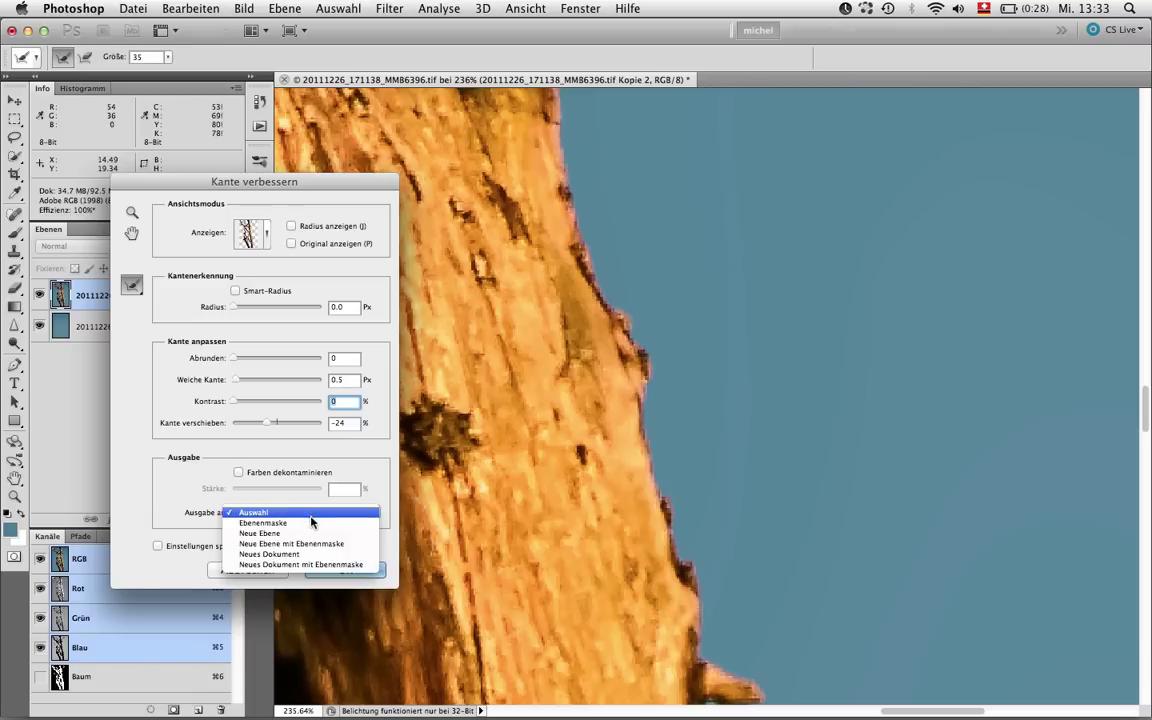
click(268, 523)
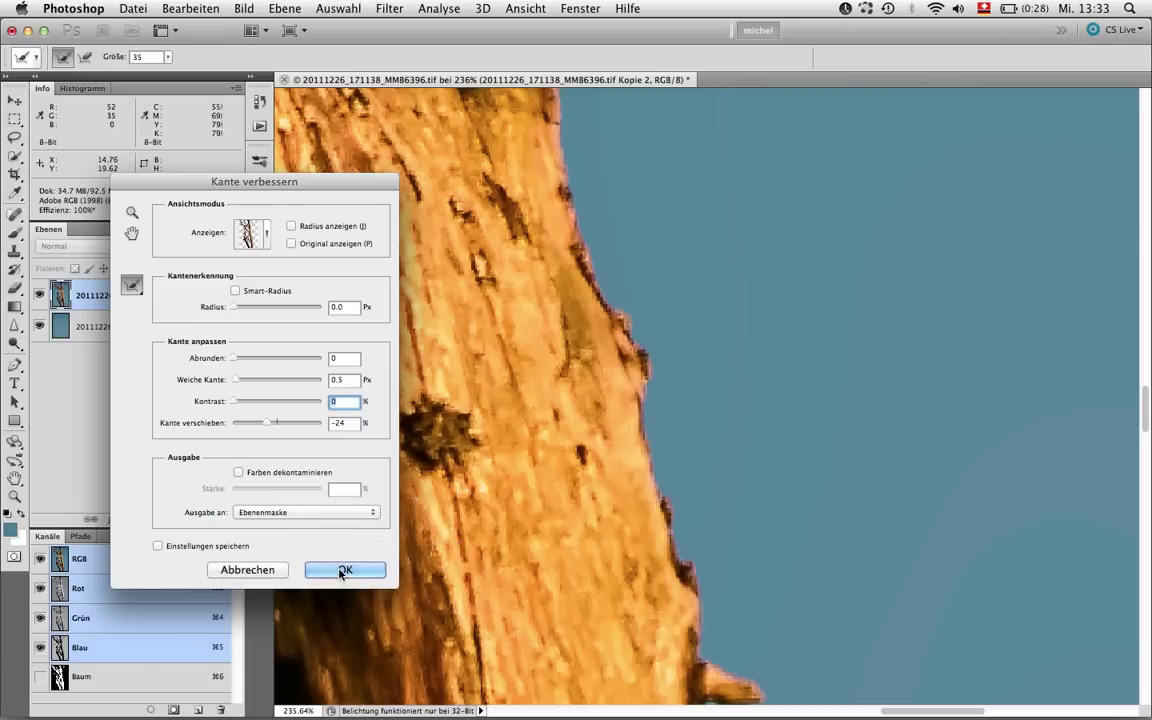
click(342, 568)
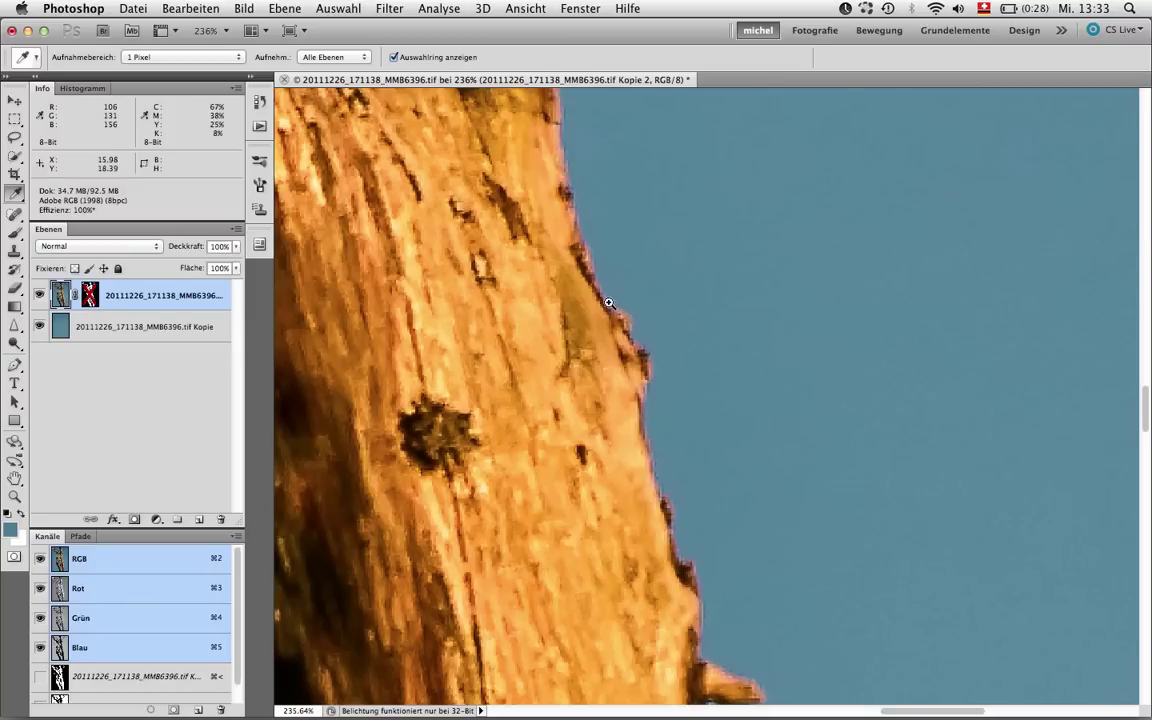
Re-enable the tree's layer mask, toggling it off and on to compare trunk edges
drag(609, 301, 680, 294)
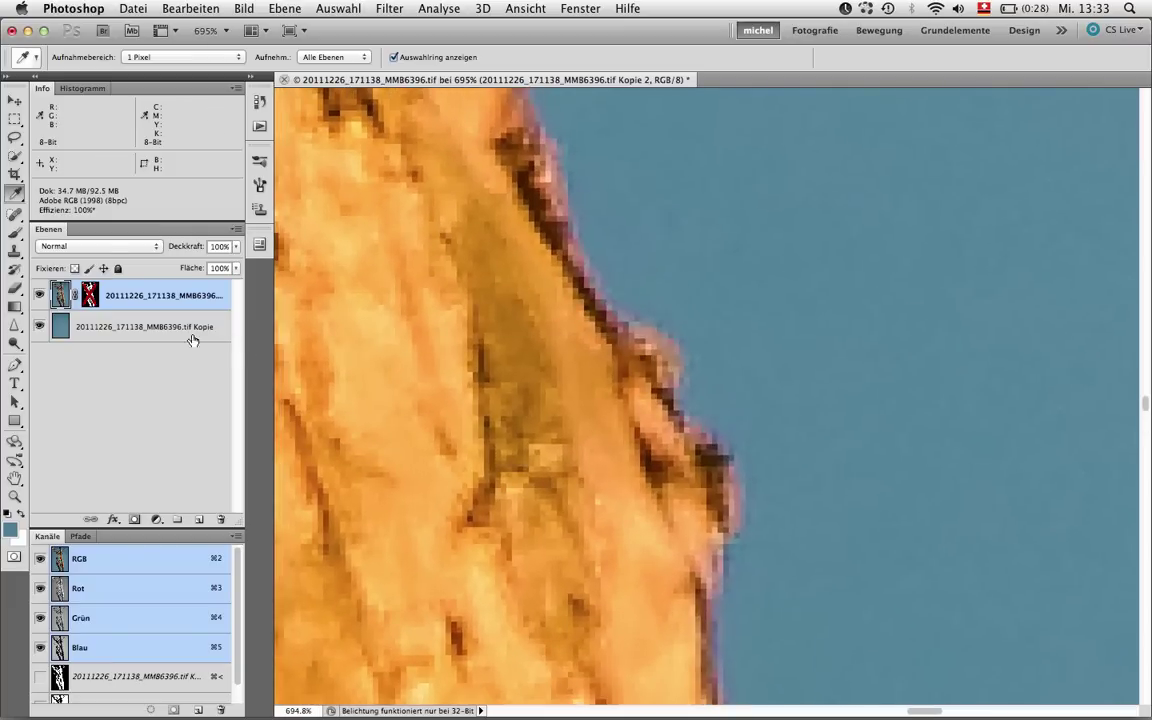
shift+click(87, 296)
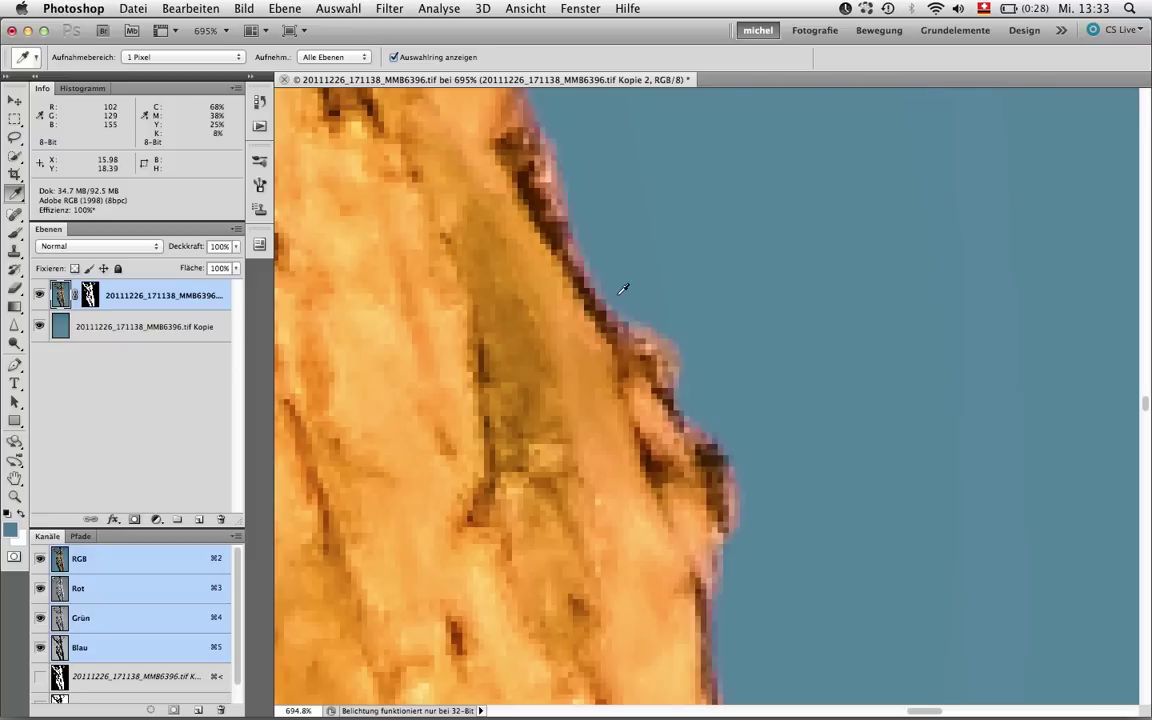
shift+click(88, 294)
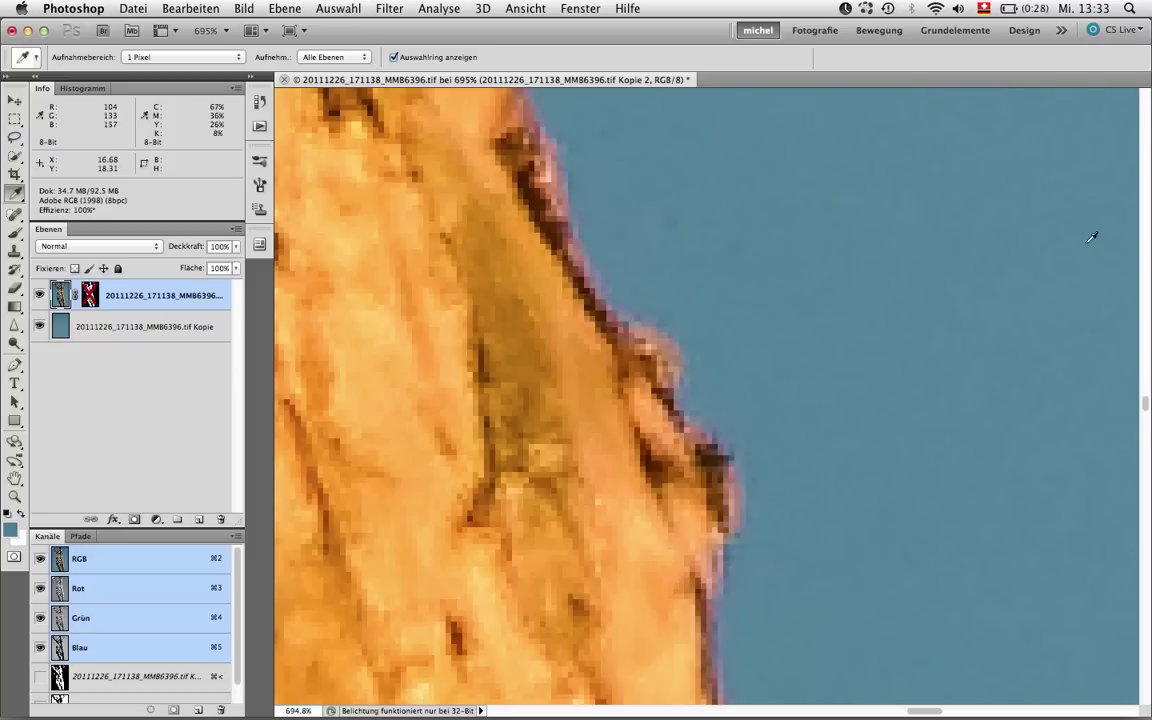
shift+click(88, 294)
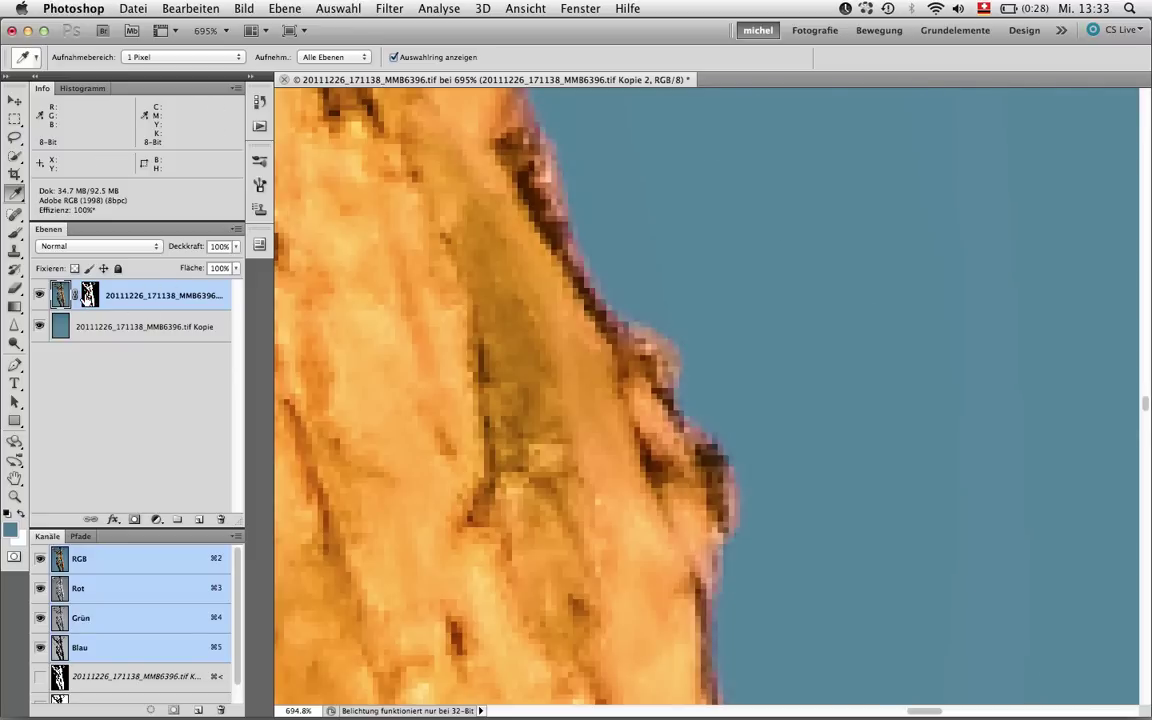
shift+click(88, 296)
Pan up the trunk edge past the dark hole and zoom in on the stub beside it
key(super+minus)
key(super+minus)
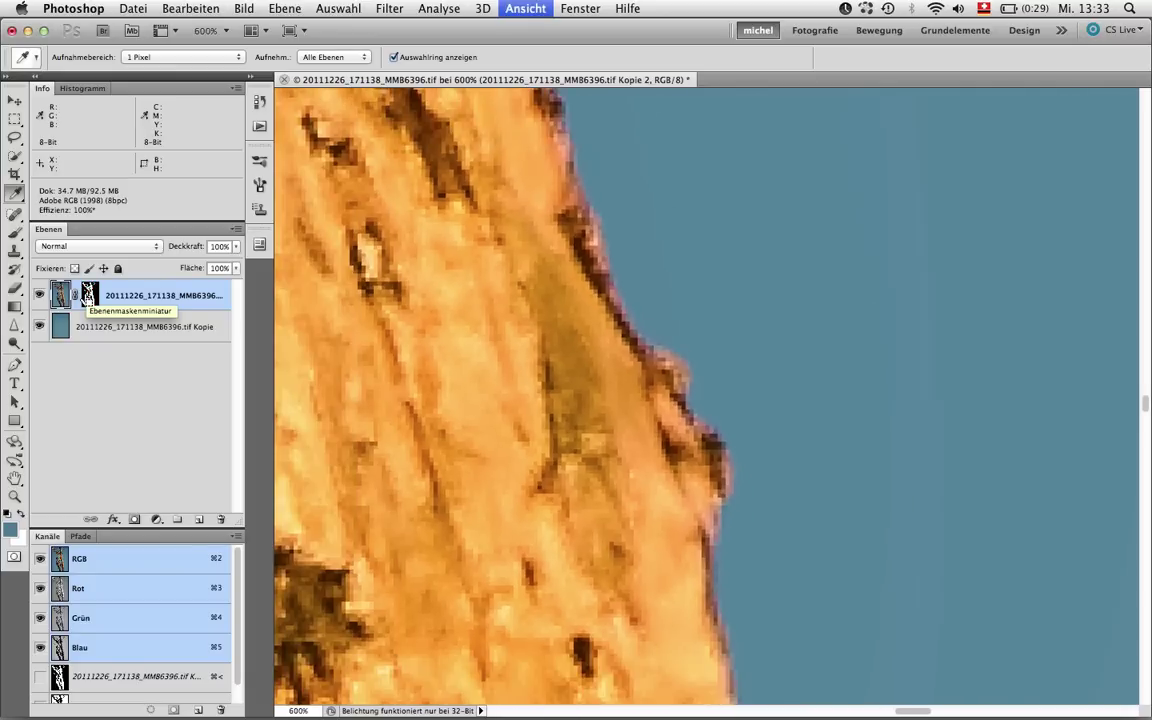
mouse_move(527, 257)
mouse_down()
mouse_move(566, 483)
mouse_move(546, 328)
mouse_move(488, 540)
mouse_up()
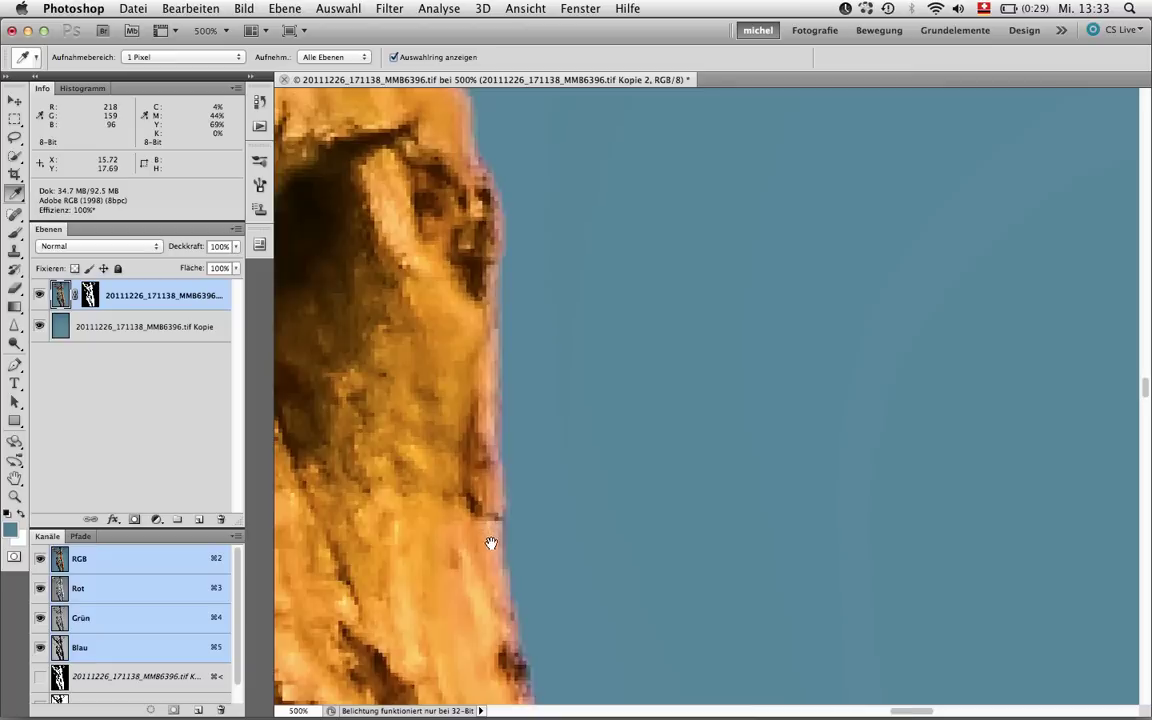
drag(600, 150, 622, 357)
drag(700, 120, 710, 386)
key(super+minus)
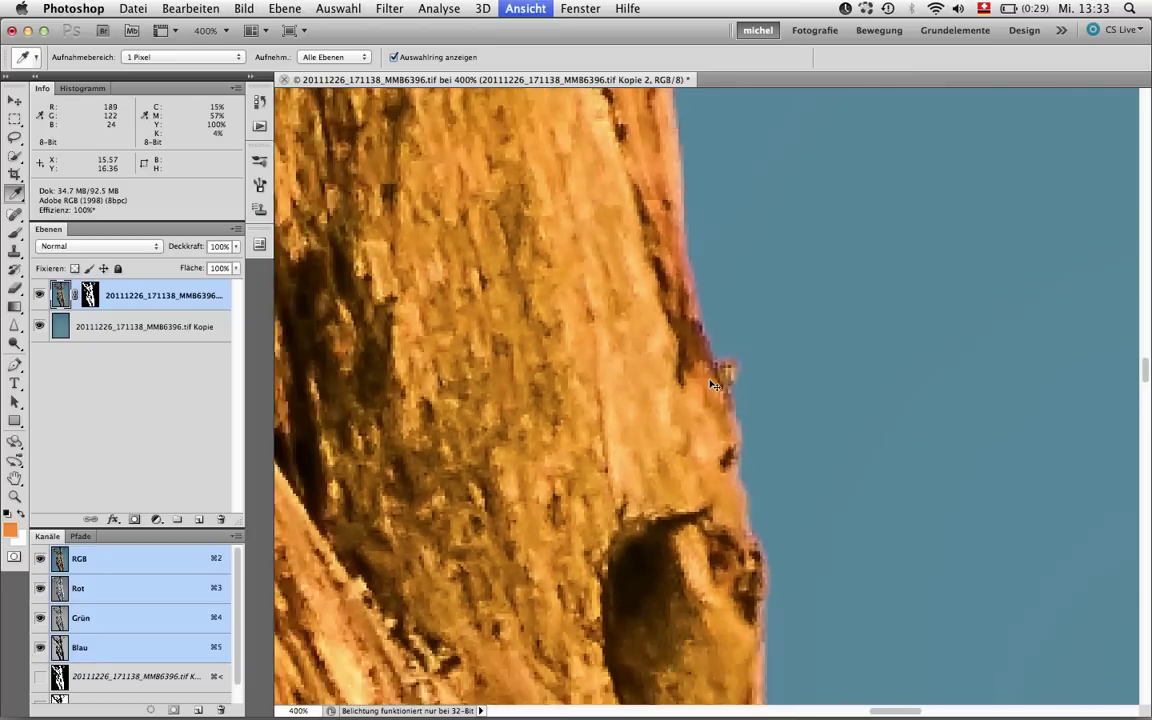
key(super+minus)
key(super+minus)
key(super+minus)
drag(755, 332, 722, 536)
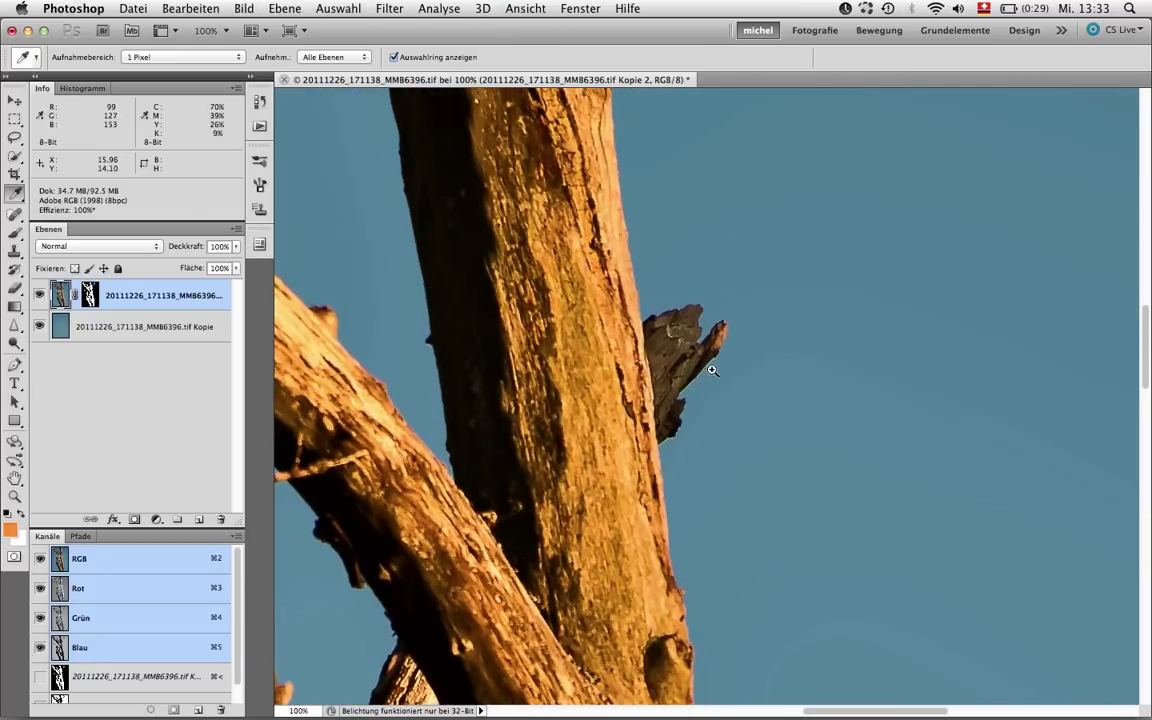
drag(714, 364, 807, 350)
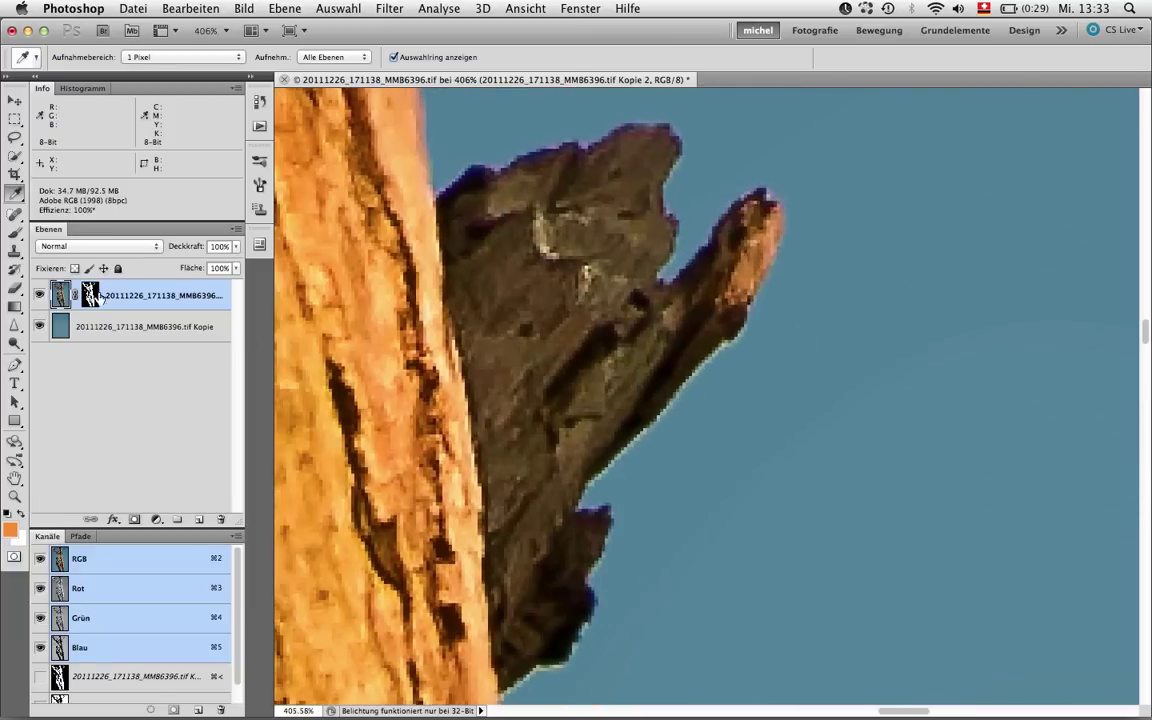
Inspect the stub tip at 800% with the red mask overlay, then fit the whole image
alt+shift+click(90, 295)
drag(848, 329, 850, 329)
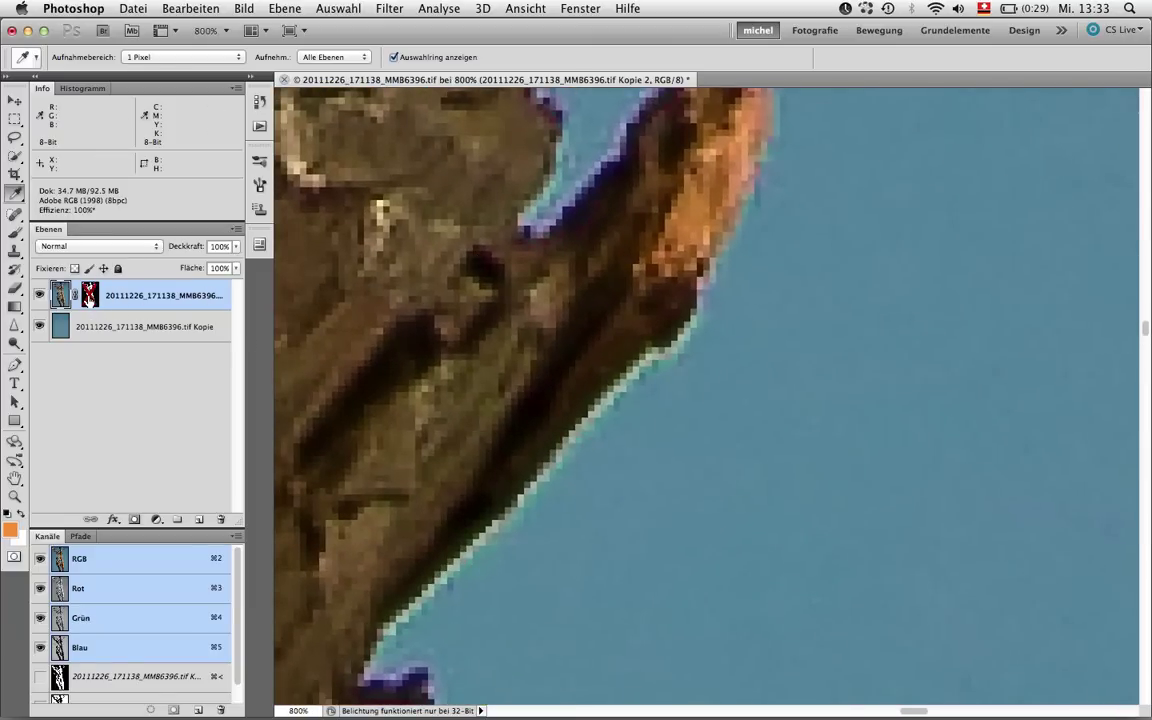
alt+shift+click(88, 293)
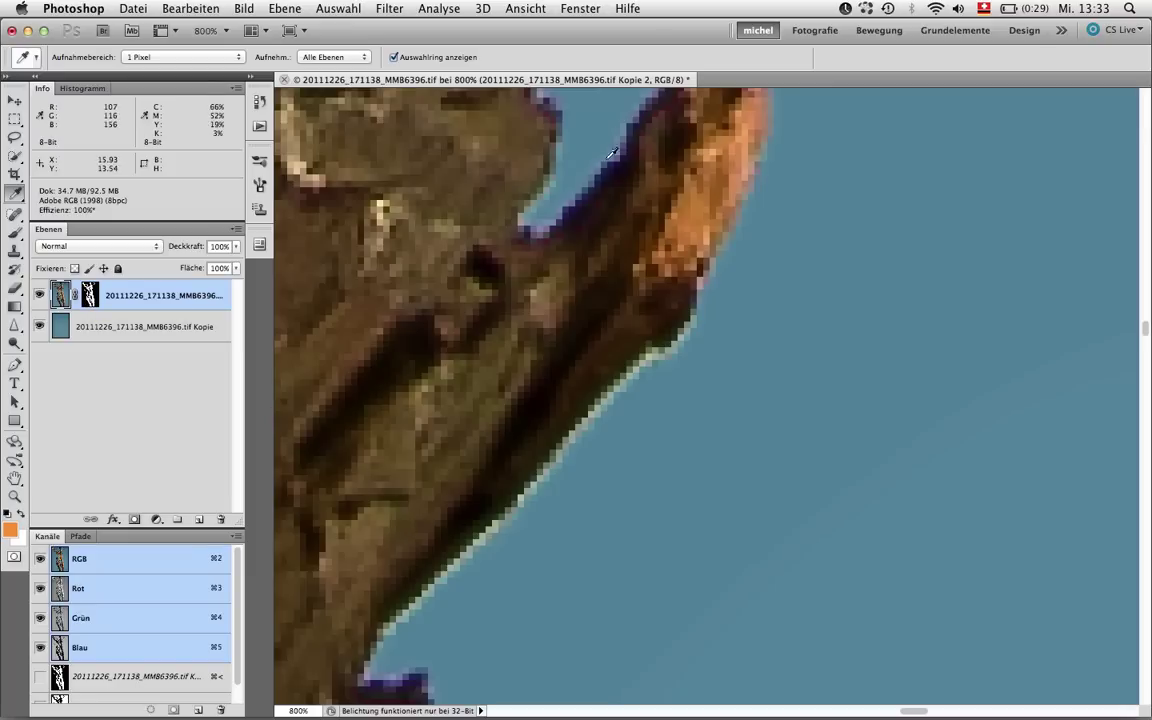
scroll(553, 305, up, 3)
scroll(553, 305, right, 1)
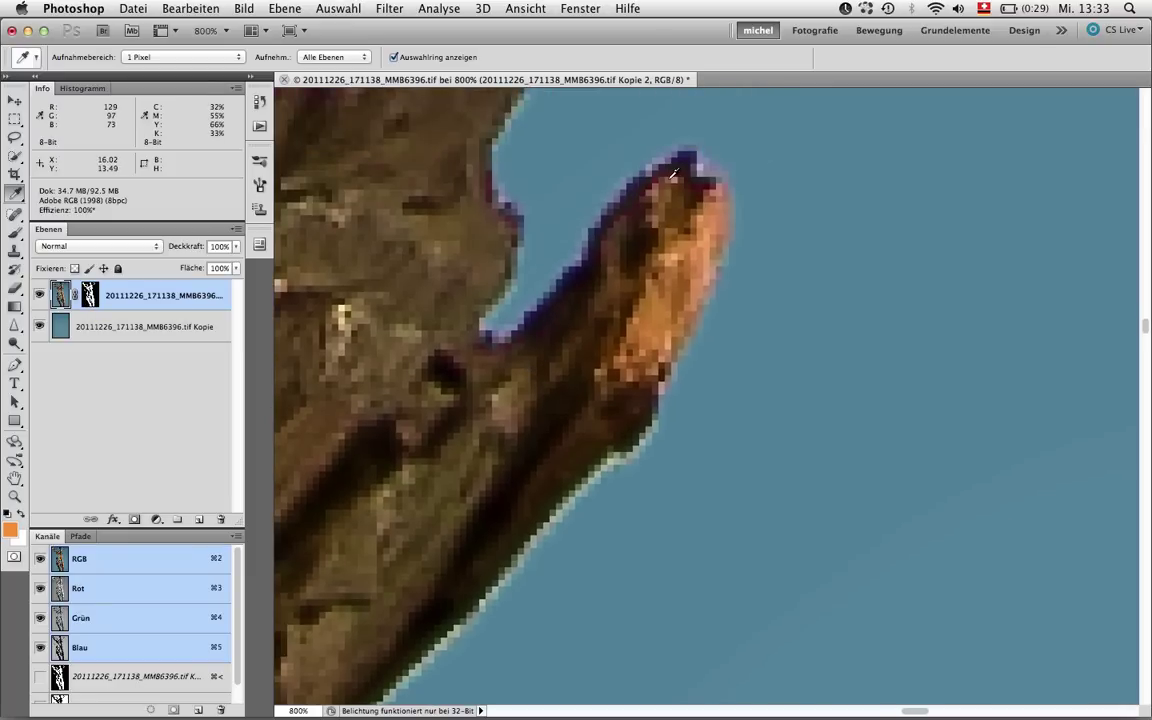
key(super+0)
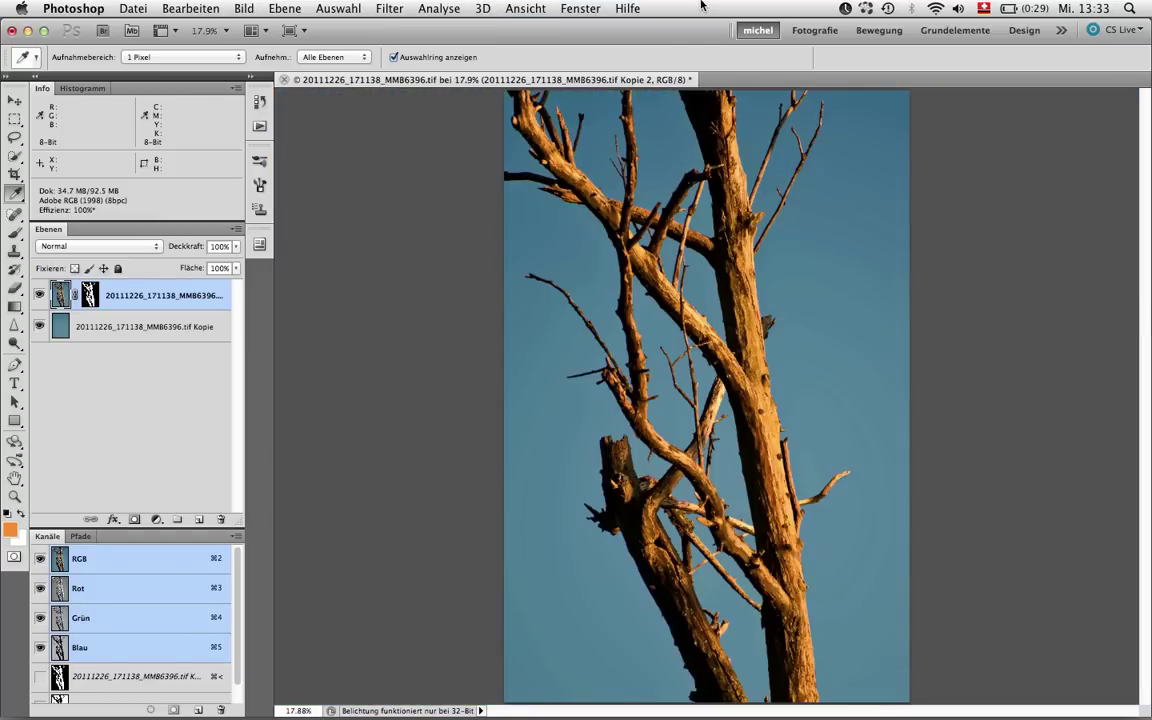
Switch to Actual Pixels view and change the Units & Rulers screen resolution from 72 to 110 ppi
click(536, 9)
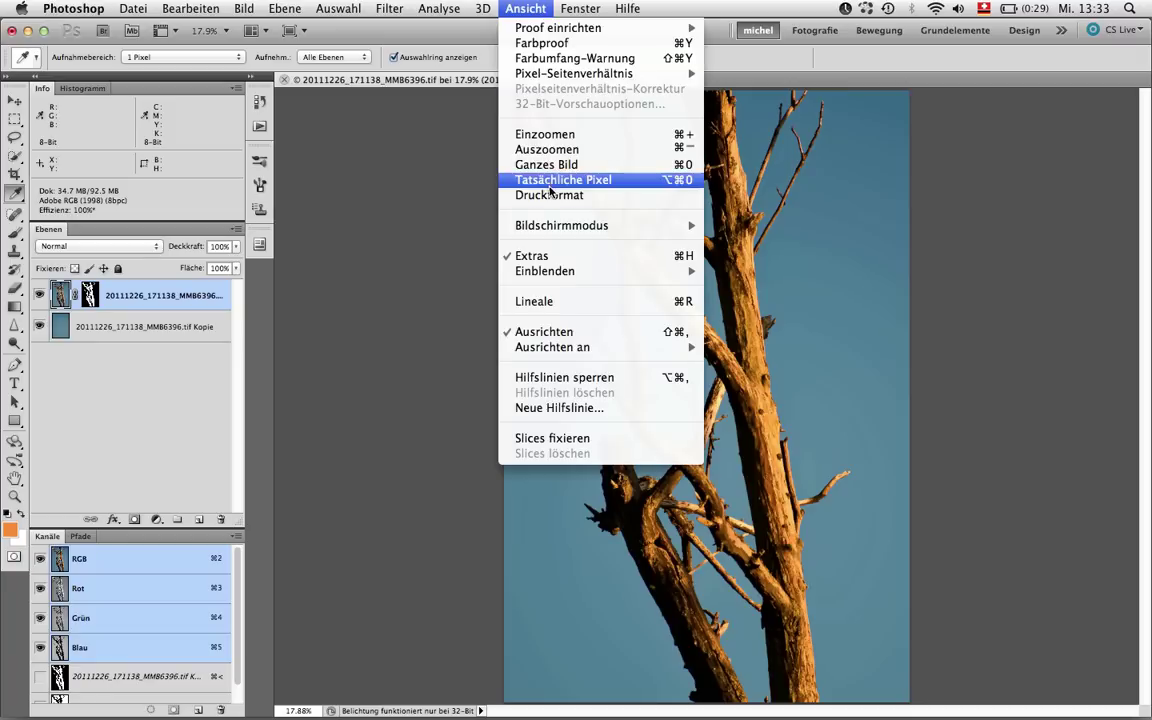
click(555, 180)
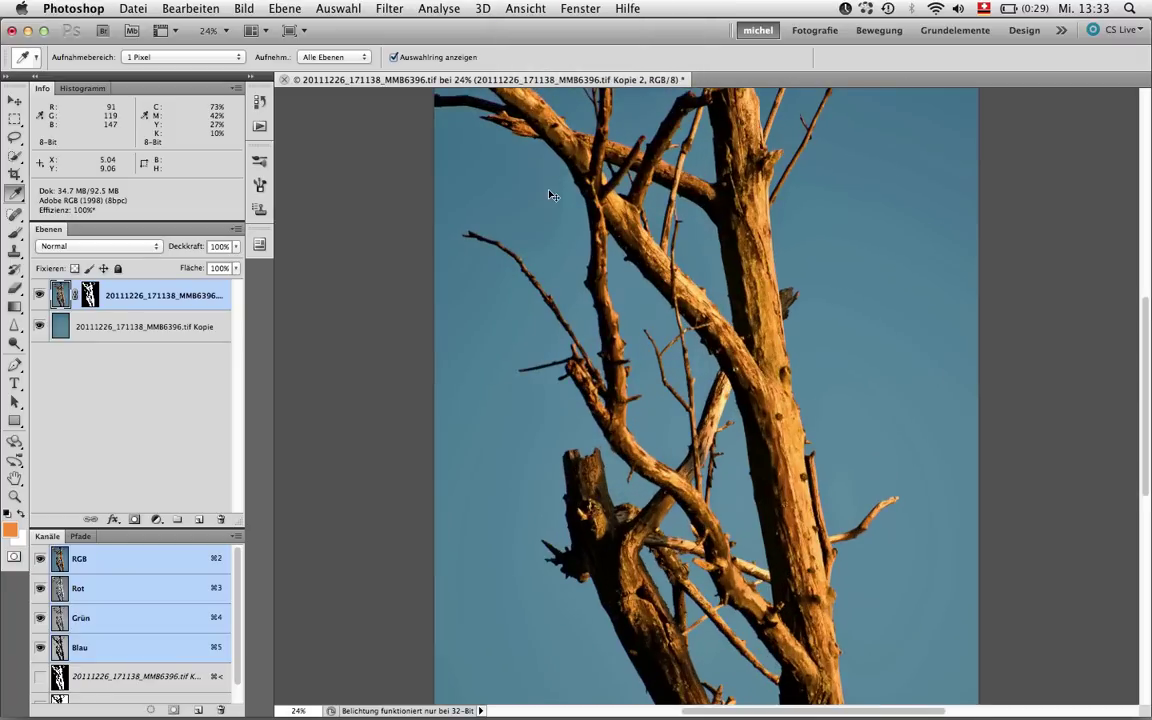
key(super+k)
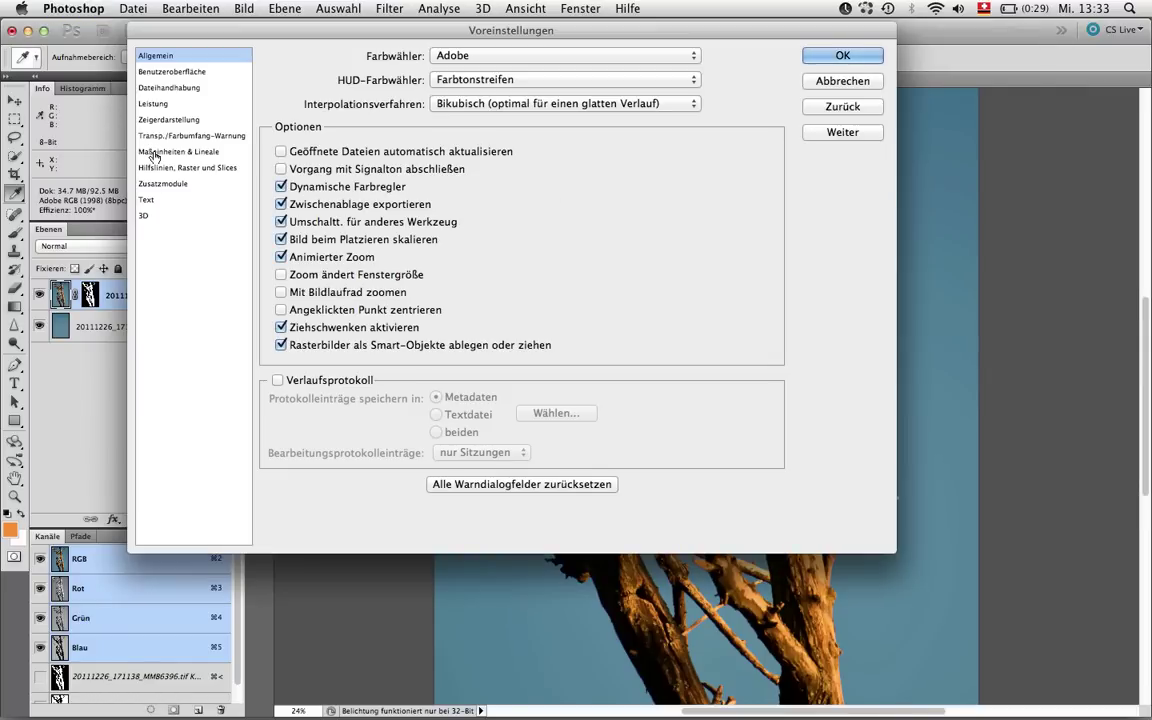
click(155, 169)
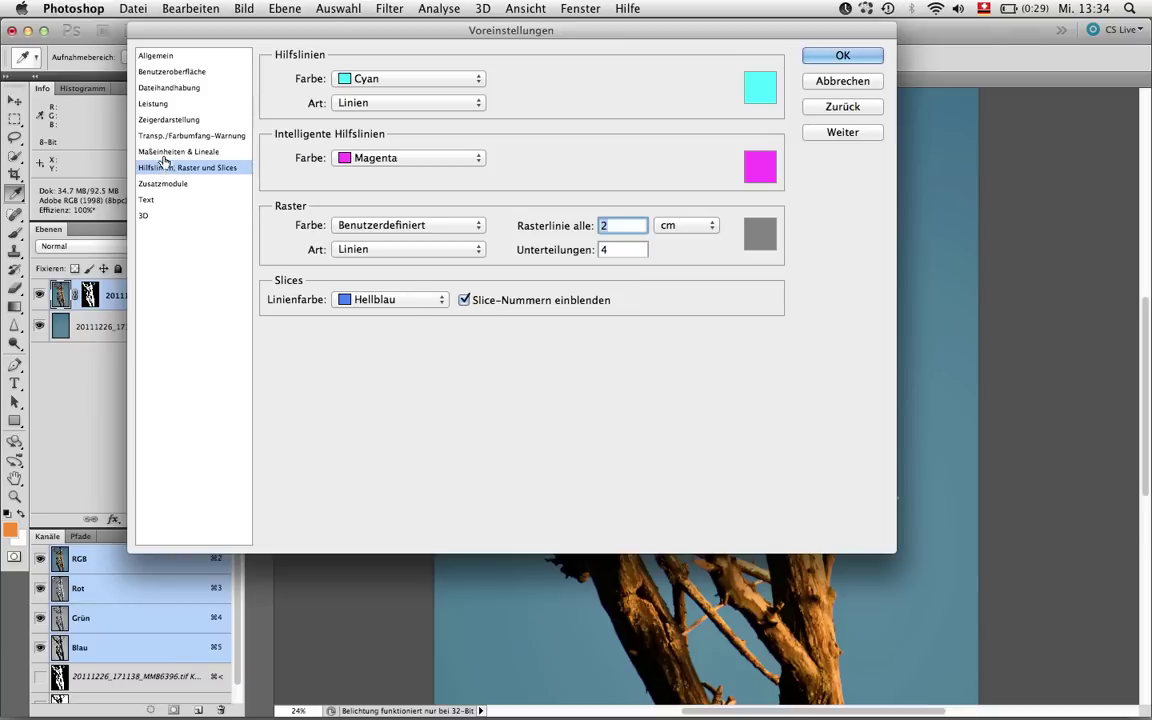
click(160, 152)
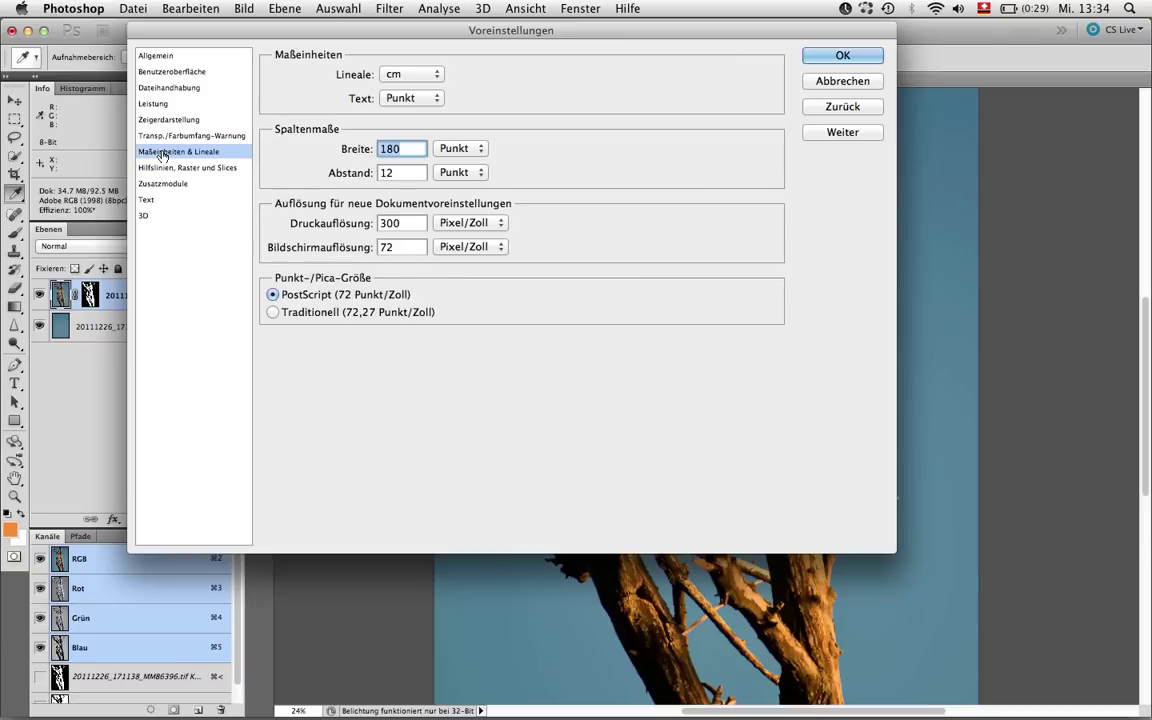
double_click(407, 246)
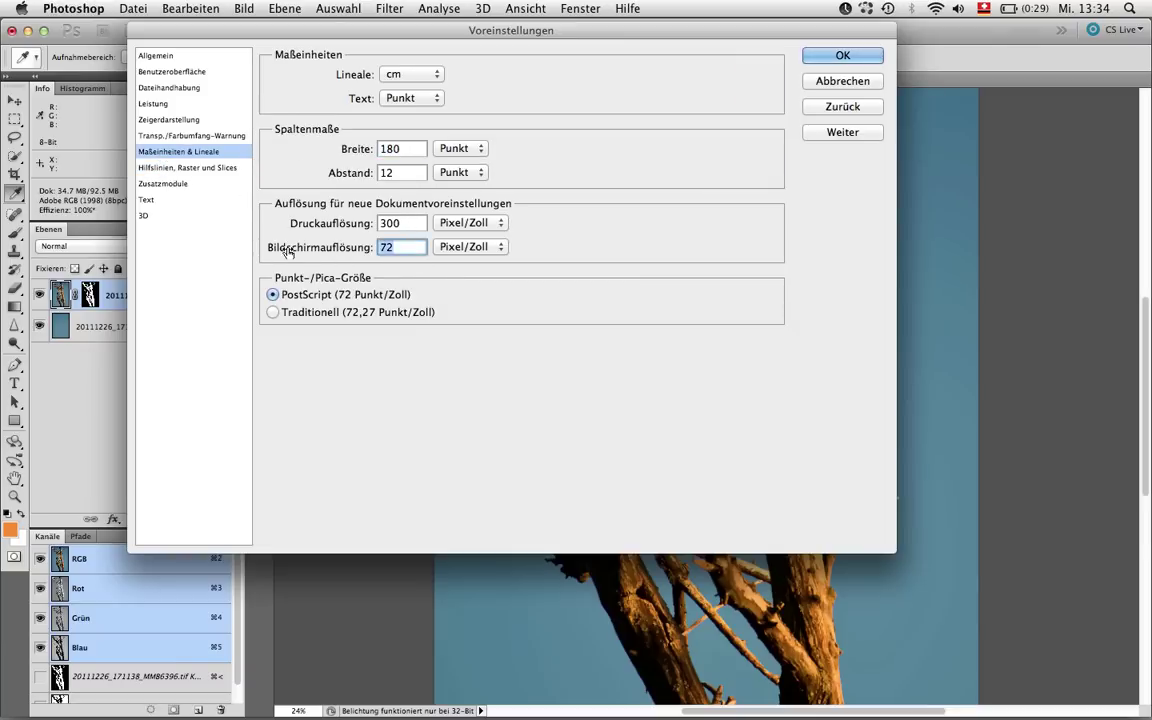
text(110)
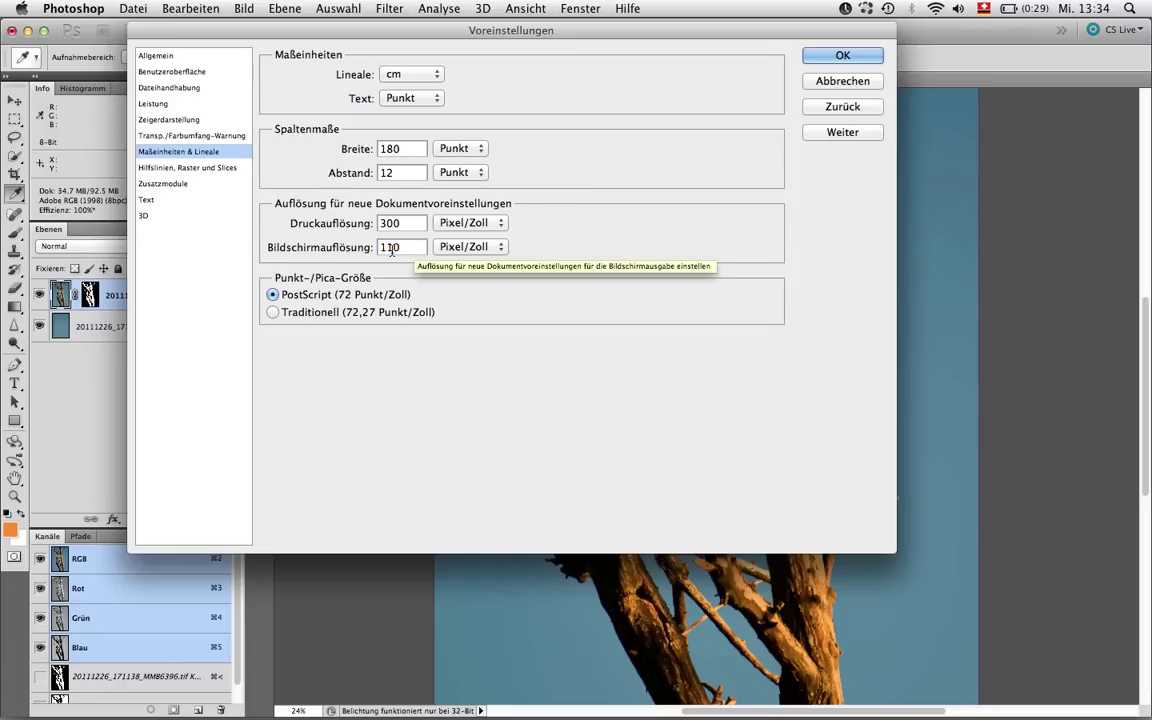
Apply the 110 ppi preference, view the tree at Print Size and pan across its branches
click(820, 57)
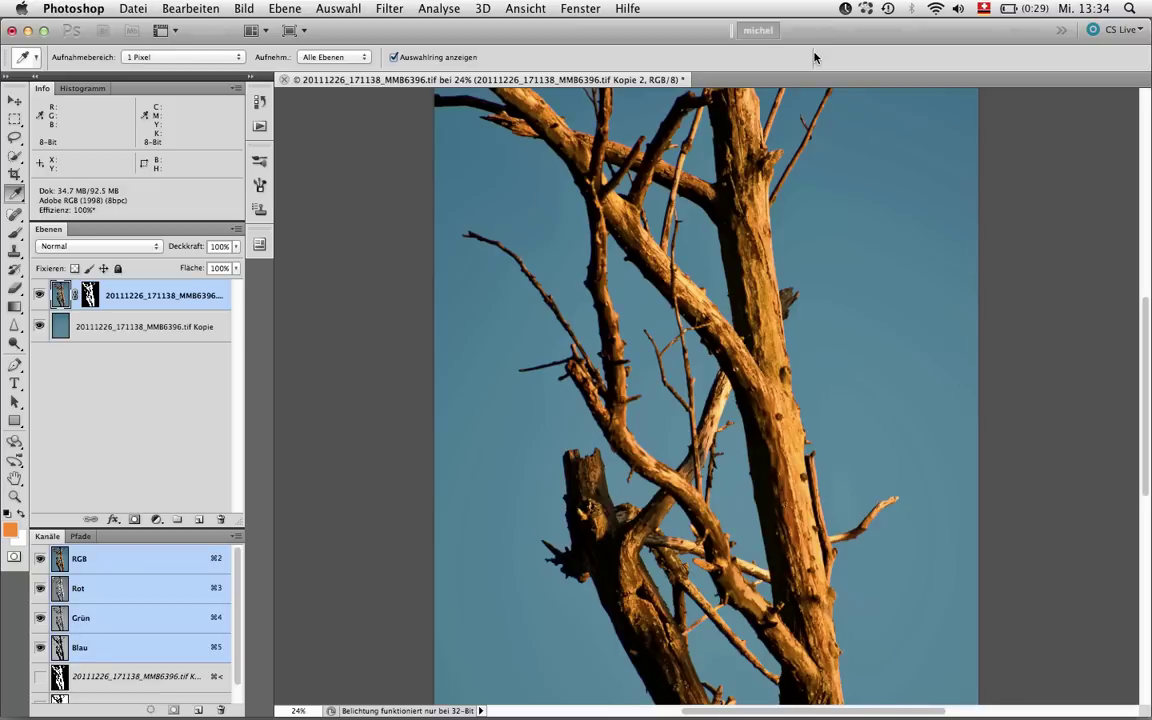
click(515, 8)
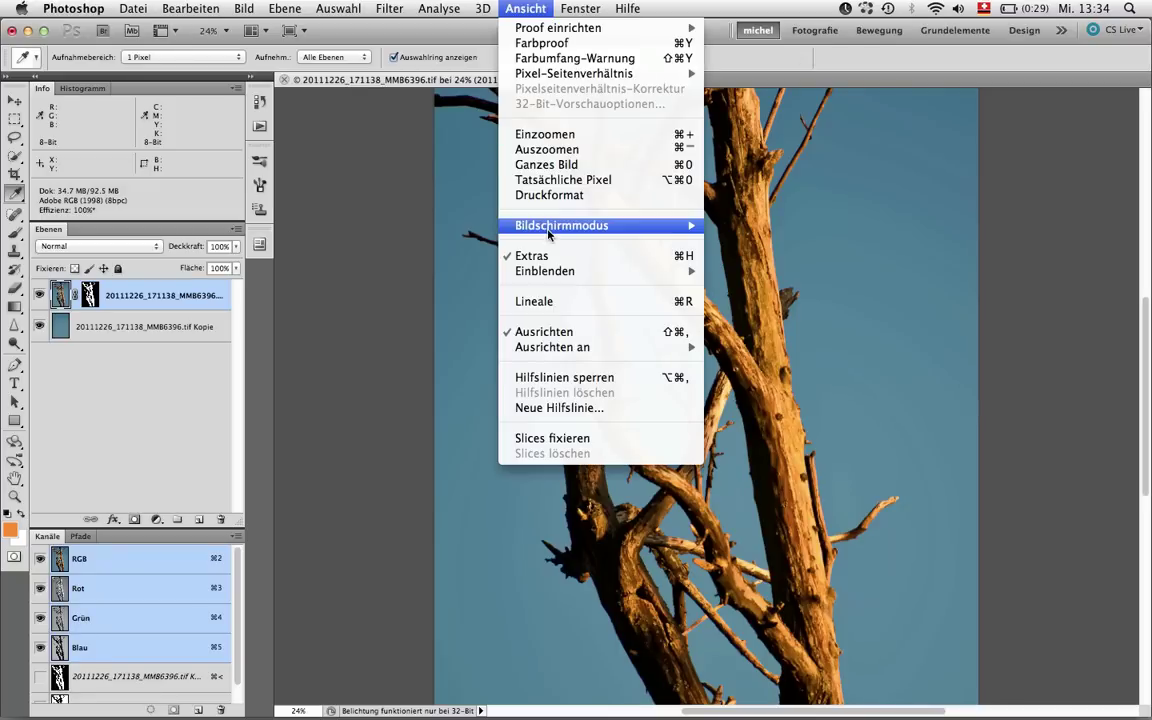
click(548, 194)
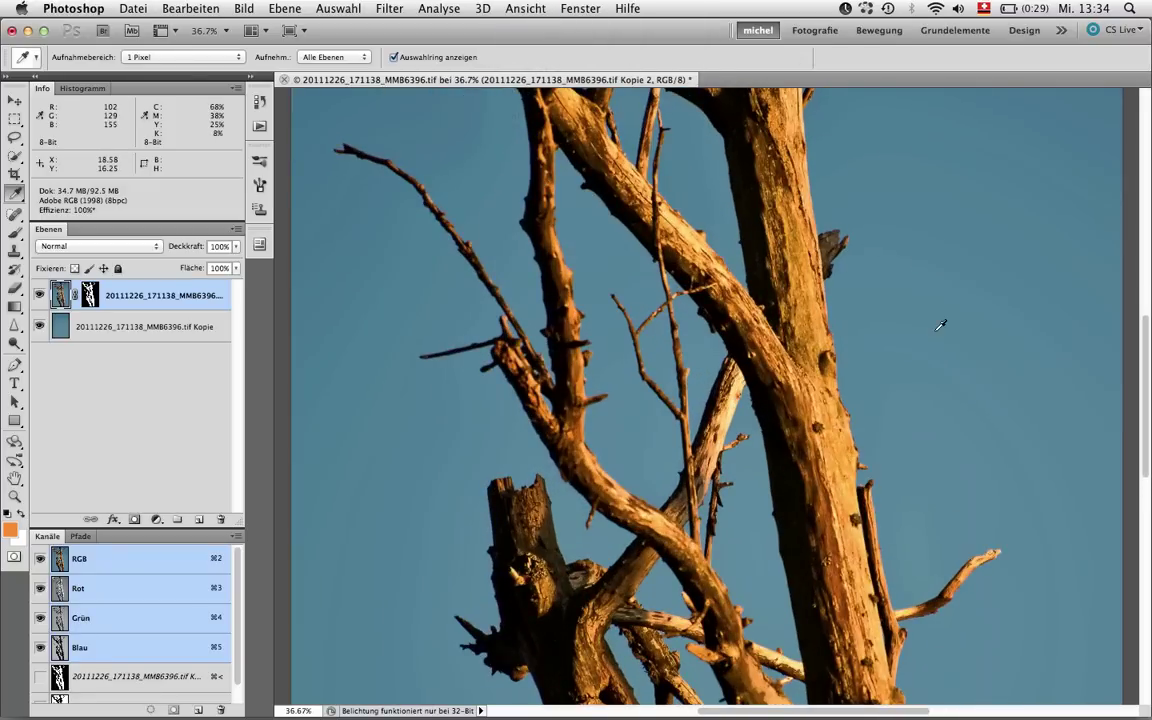
drag(897, 469, 704, 321)
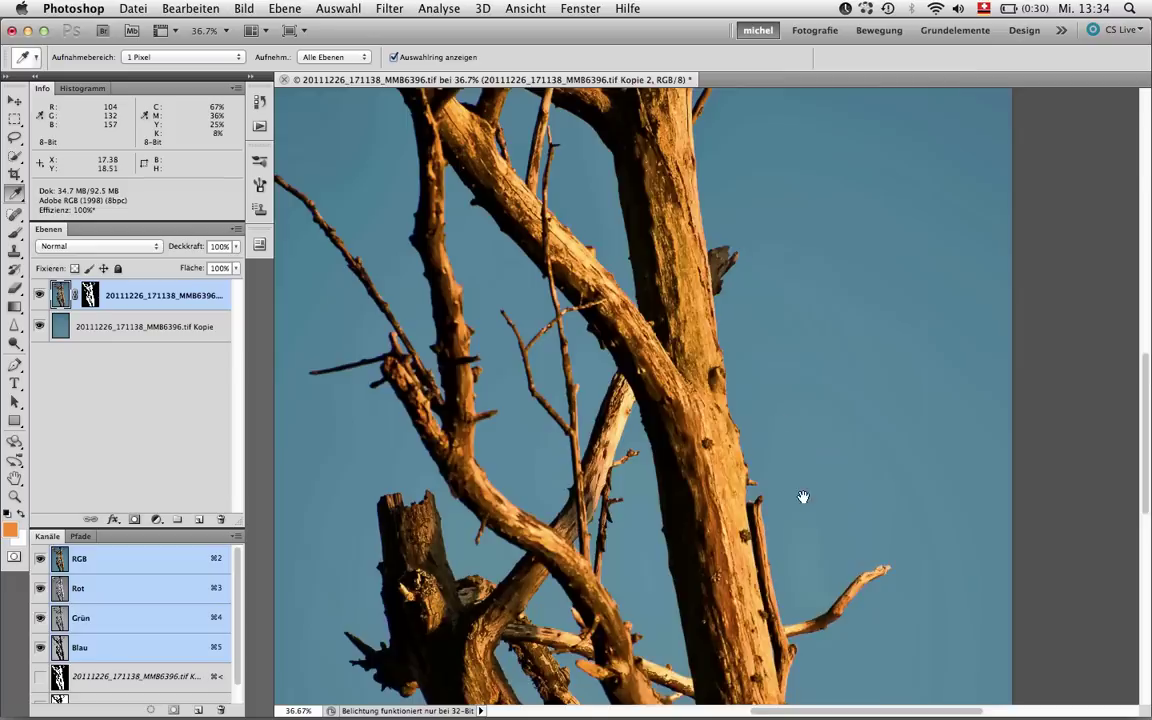
mouse_move(704, 321)
mouse_down()
mouse_move(741, 425)
mouse_move(780, 352)
mouse_move(655, 296)
mouse_move(597, 227)
mouse_up()
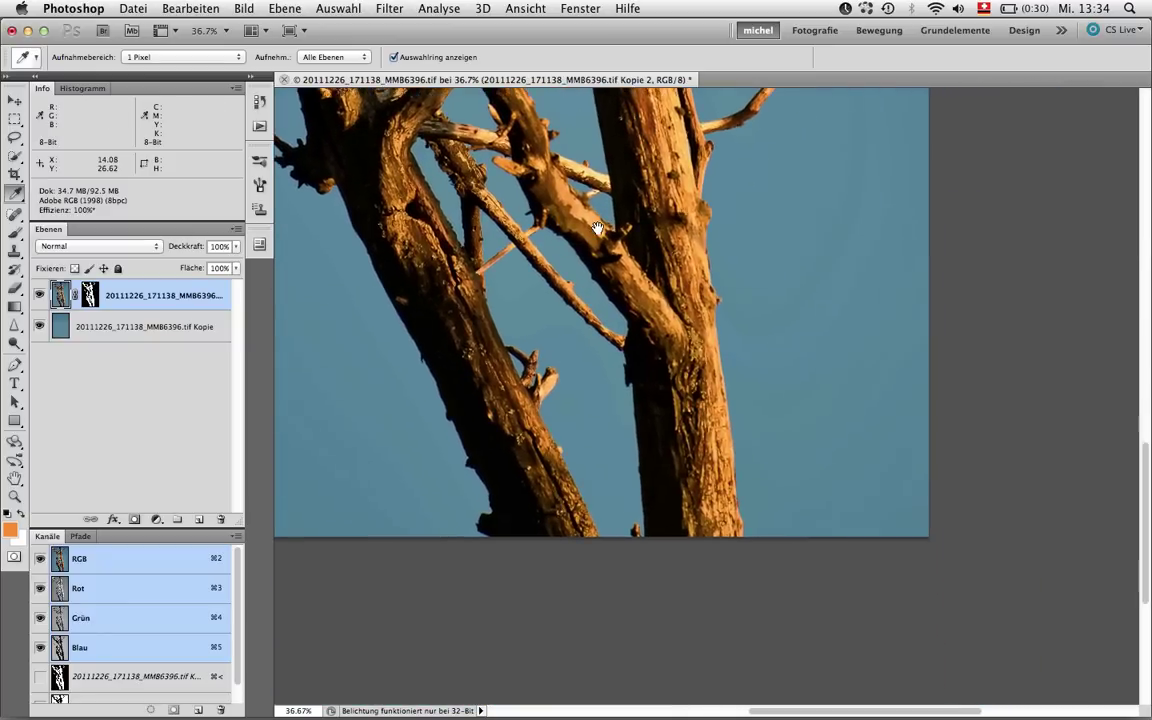